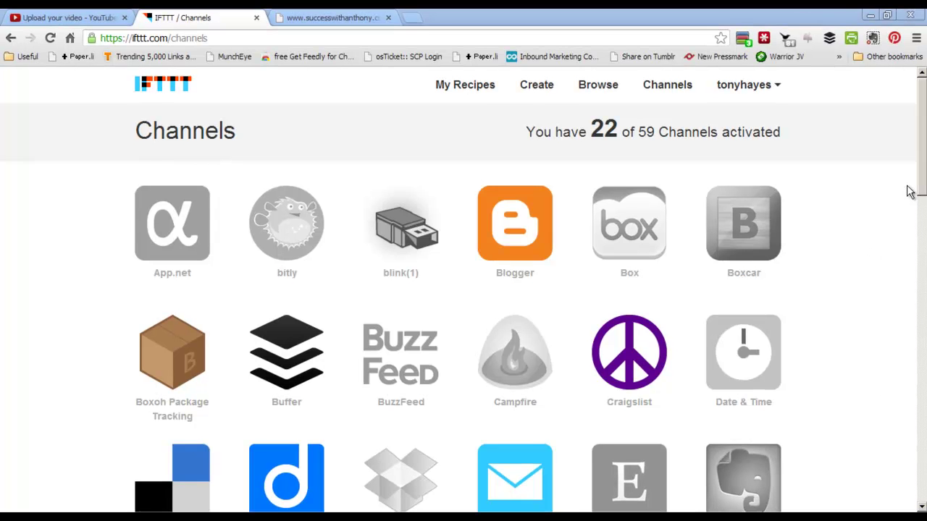
Look through the full list of IFTTT channels to examine which services are offered and which are activated.
scroll(910, 192, "down", 5)
scroll(911, 191, "up", 4)
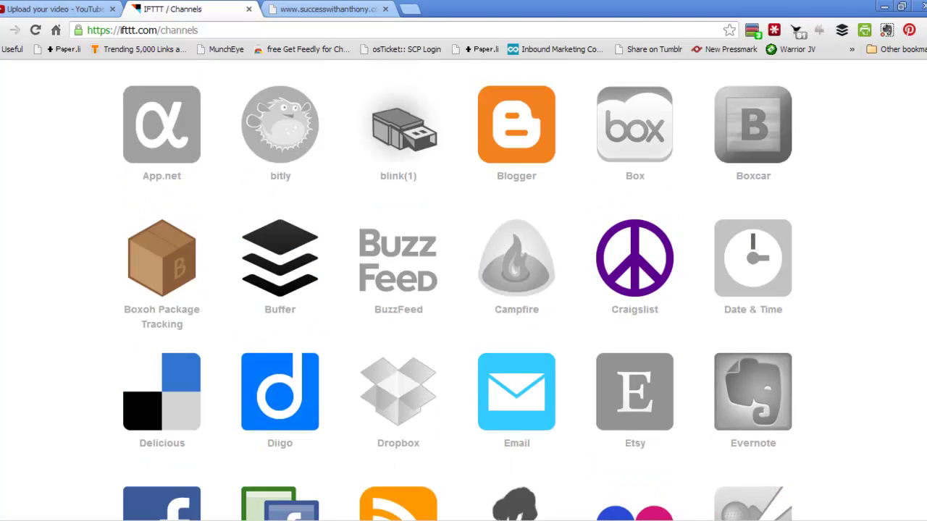
scroll(463, 290, "up", 1)
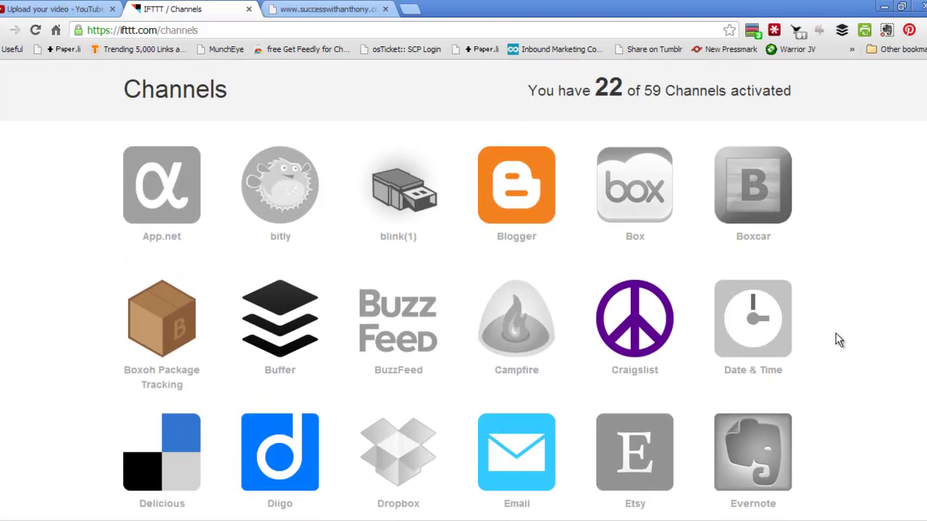
scroll(854, 345, "up", 1)
scroll(855, 345, "down", 2)
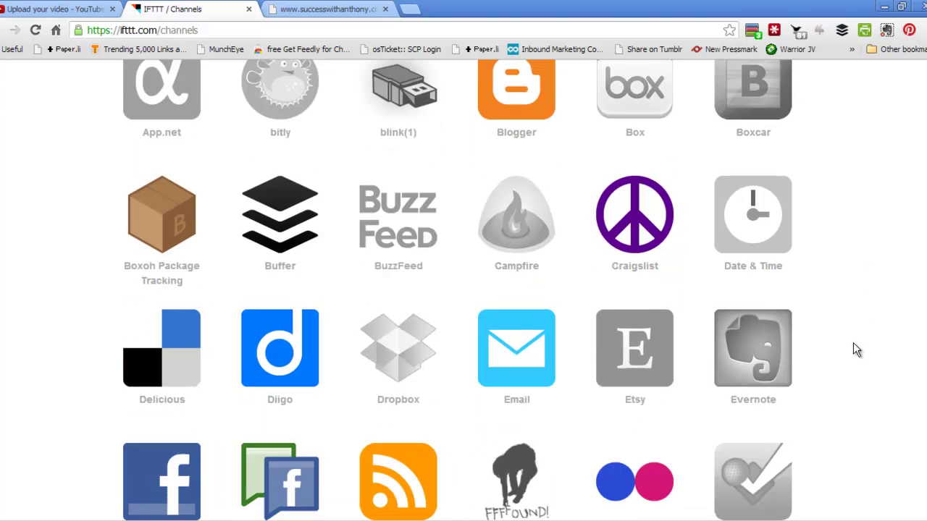
scroll(858, 312, "down", 12)
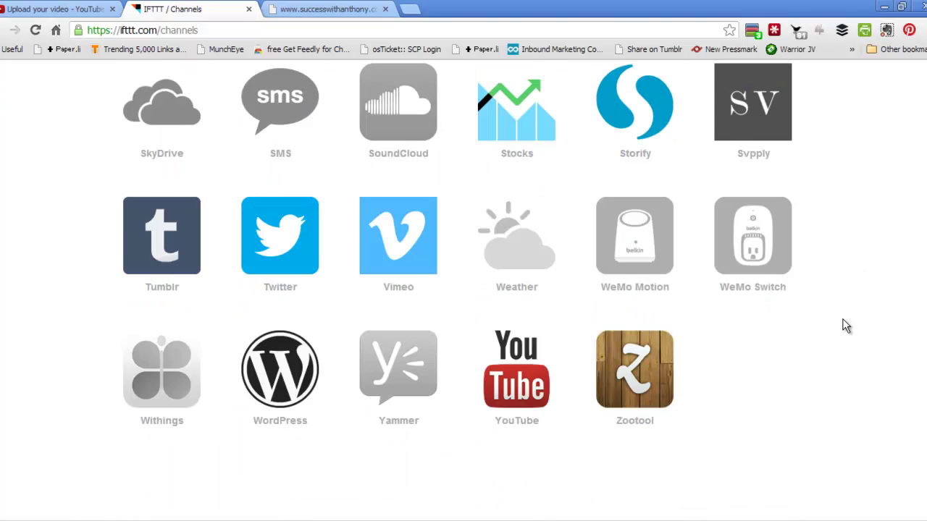
scroll(847, 334, "up", 15)
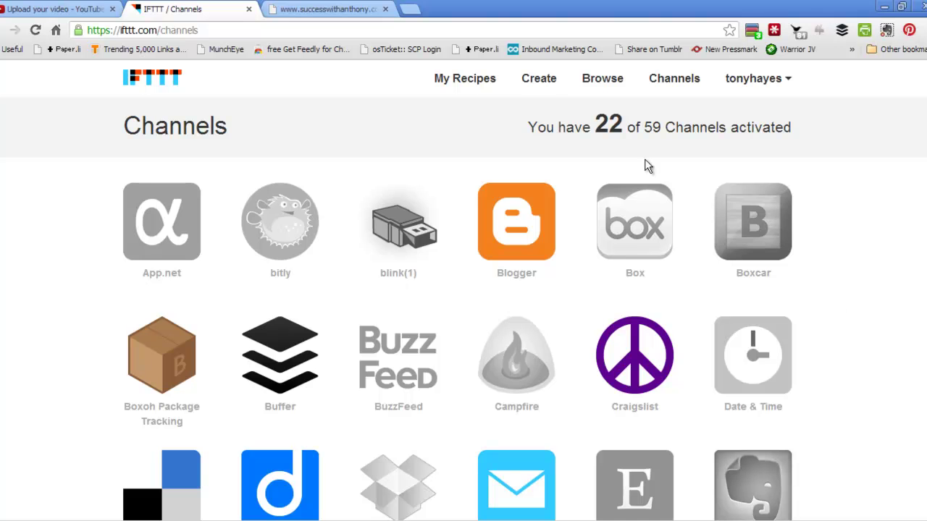
scroll(463, 289, "down", 11)
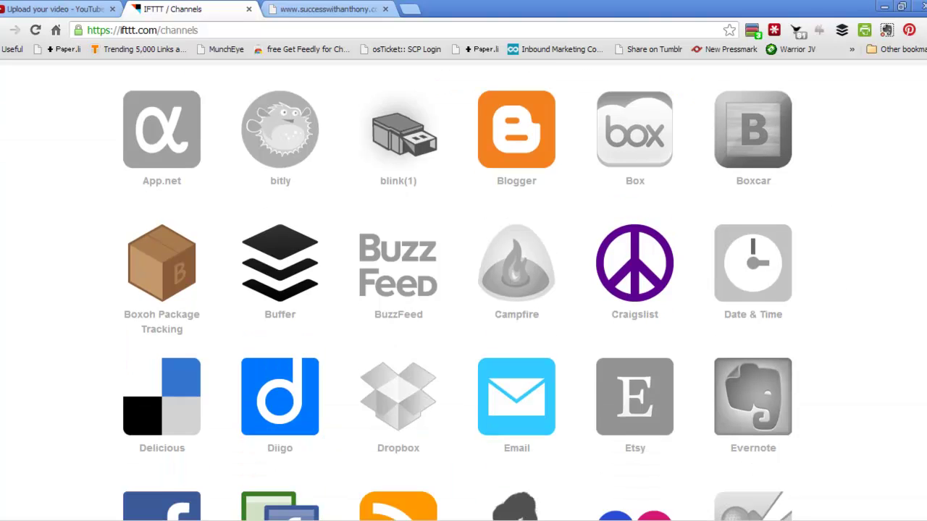
scroll(464, 290, "down", 5)
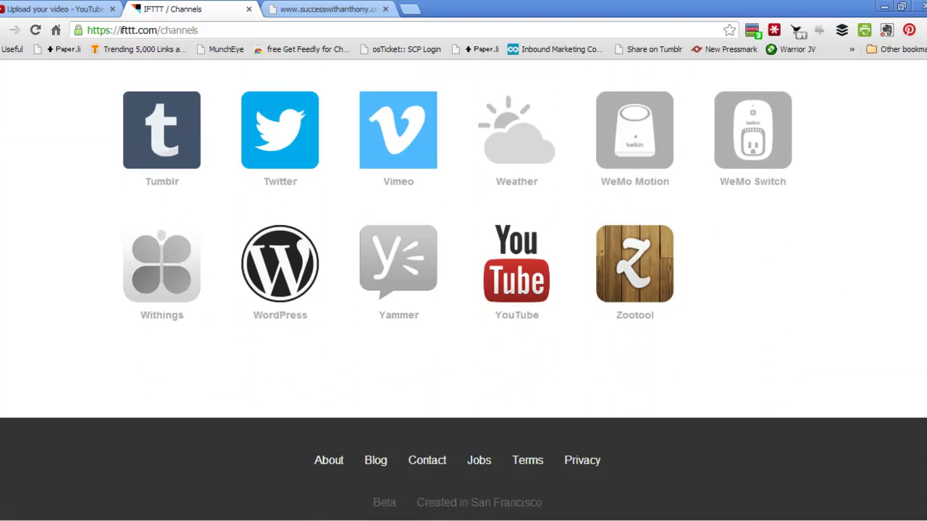
scroll(463, 290, "up", 1)
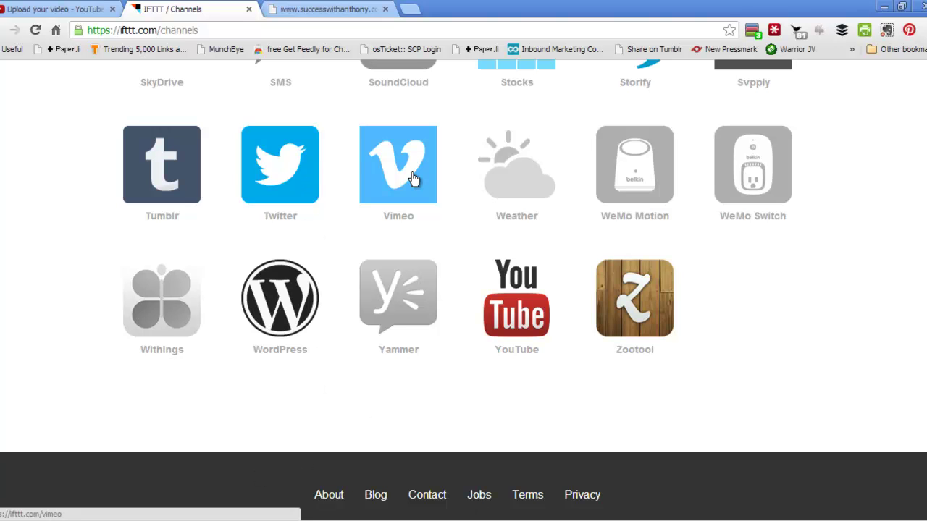
scroll(709, 297, "up", 3)
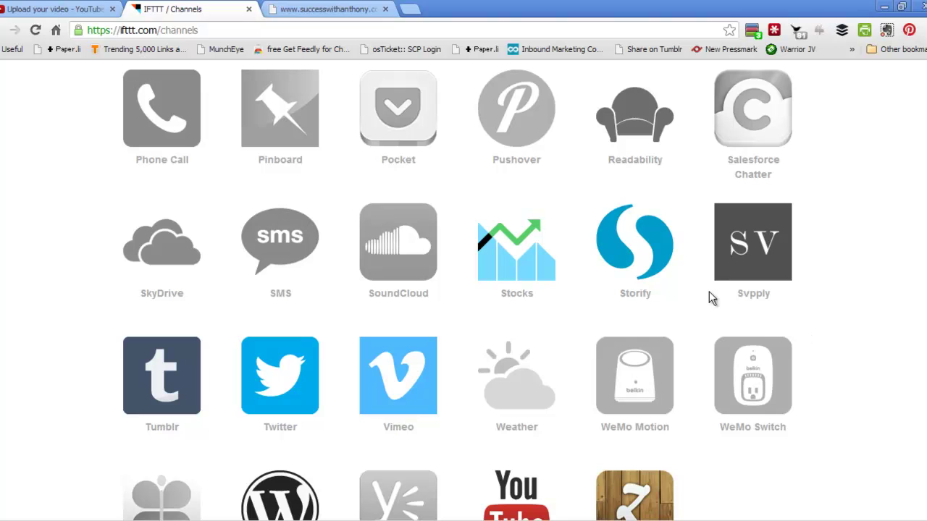
scroll(646, 247, "up", 4)
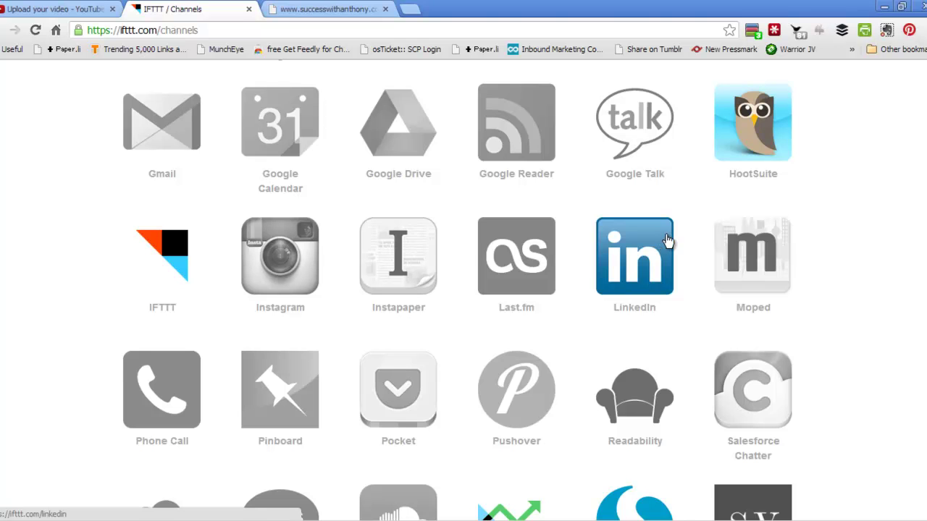
scroll(901, 225, "up", 4)
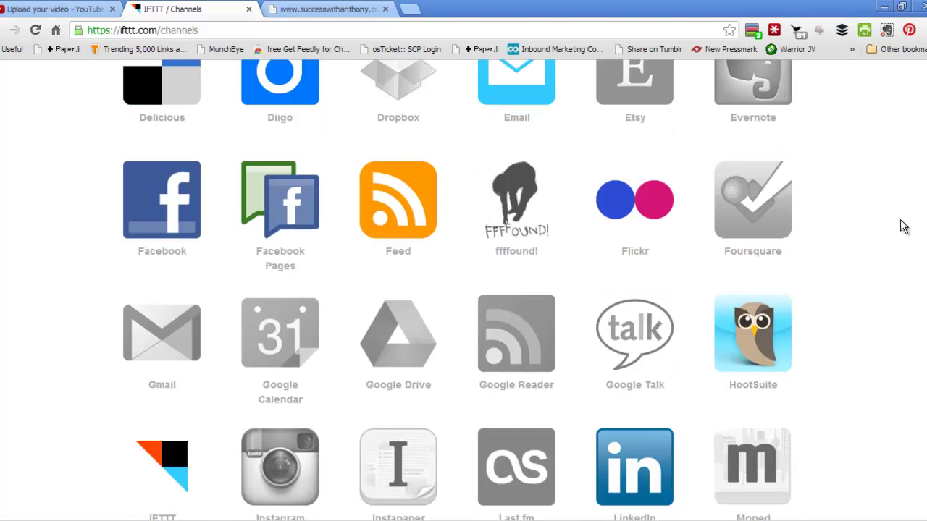
scroll(896, 245, "down", 1)
scroll(895, 245, "up", 2)
scroll(471, 269, "up", 3)
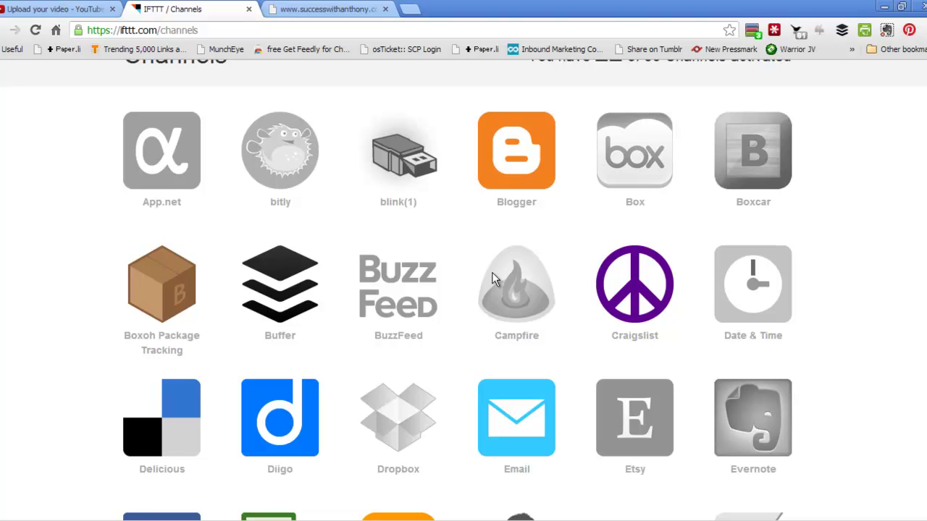
scroll(731, 321, "down", 3)
scroll(746, 319, "down", 15)
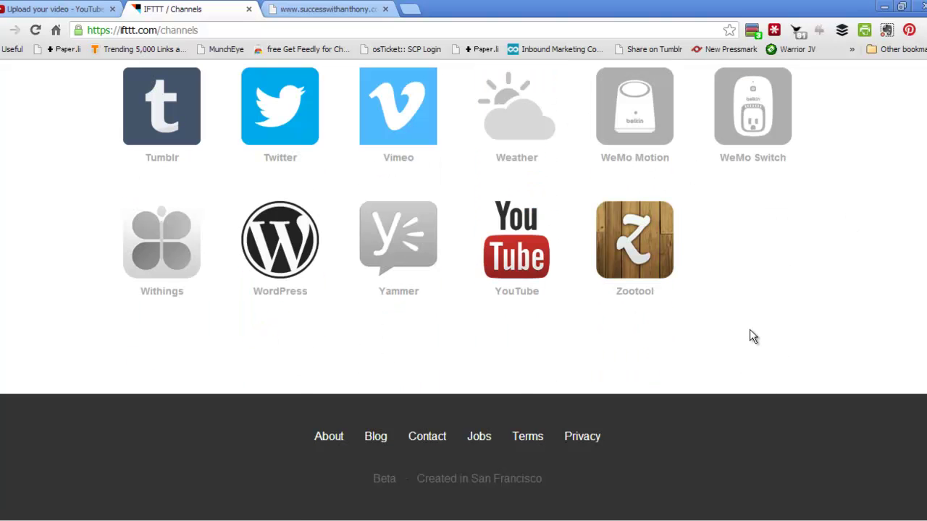
scroll(826, 252, "up", 15)
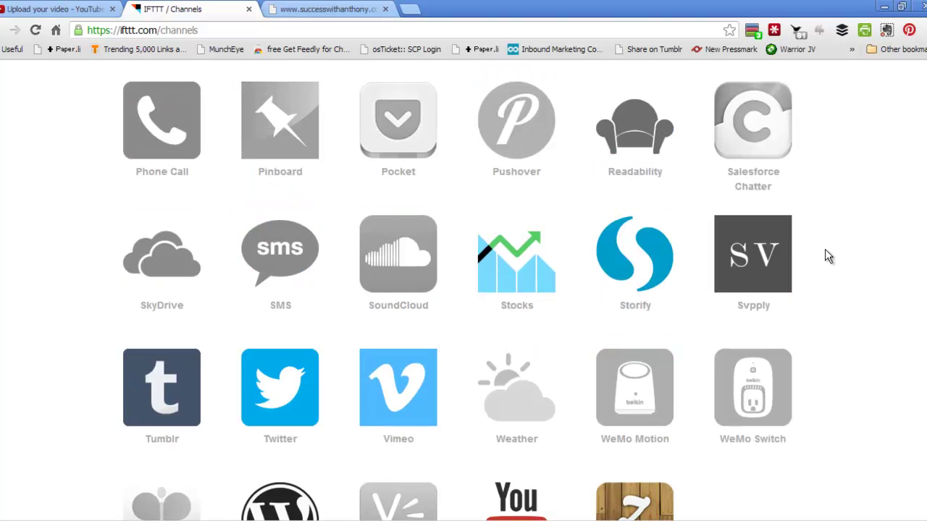
scroll(829, 265, "up", 3)
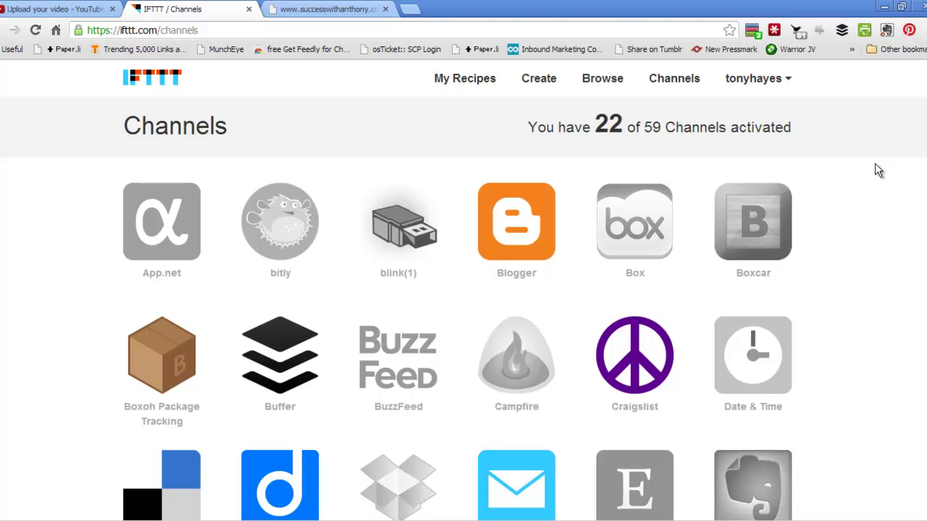
Start a new recipe and create its trigger from the YouTube channel's "New video uploaded" event.
left_click(538, 80)
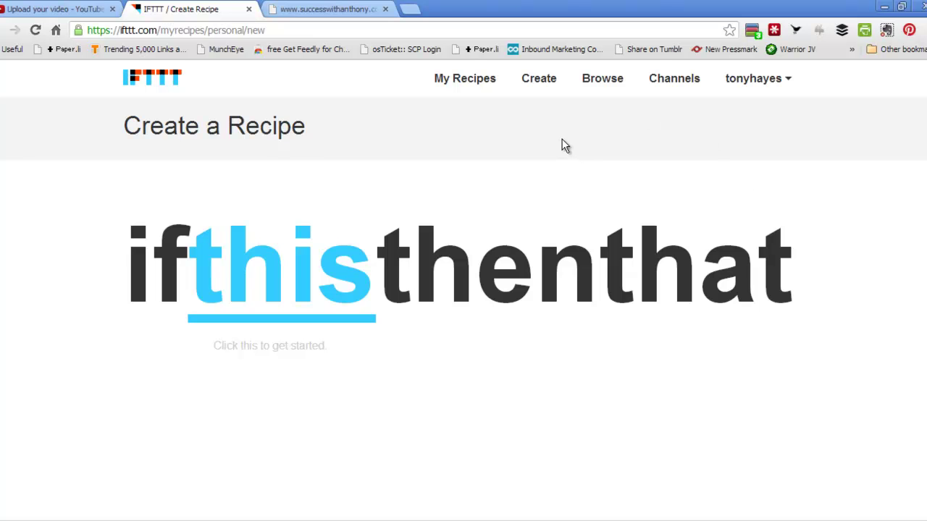
left_click(292, 267)
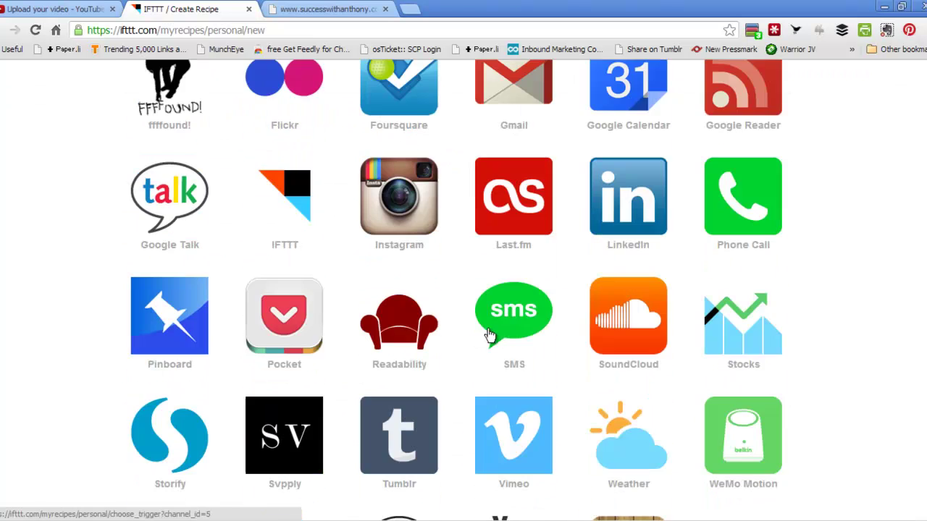
scroll(485, 347, "down", 5)
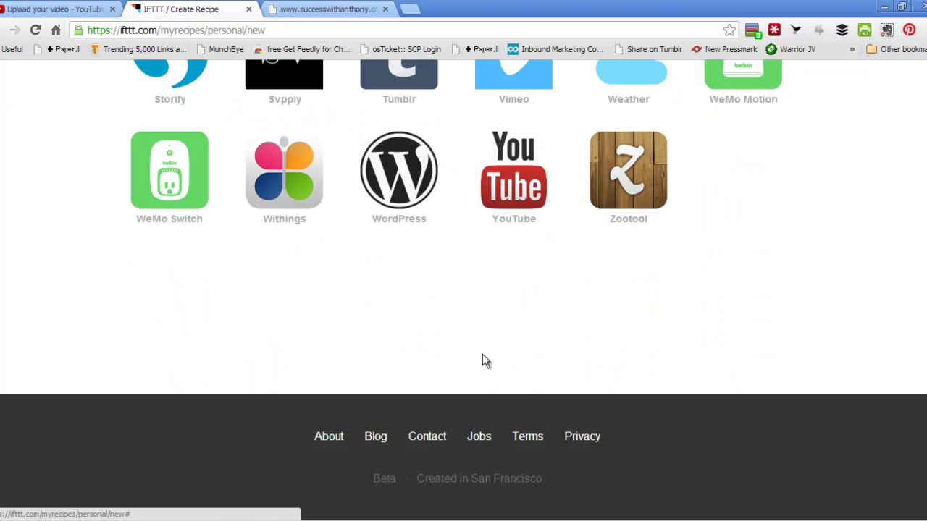
left_click(518, 171)
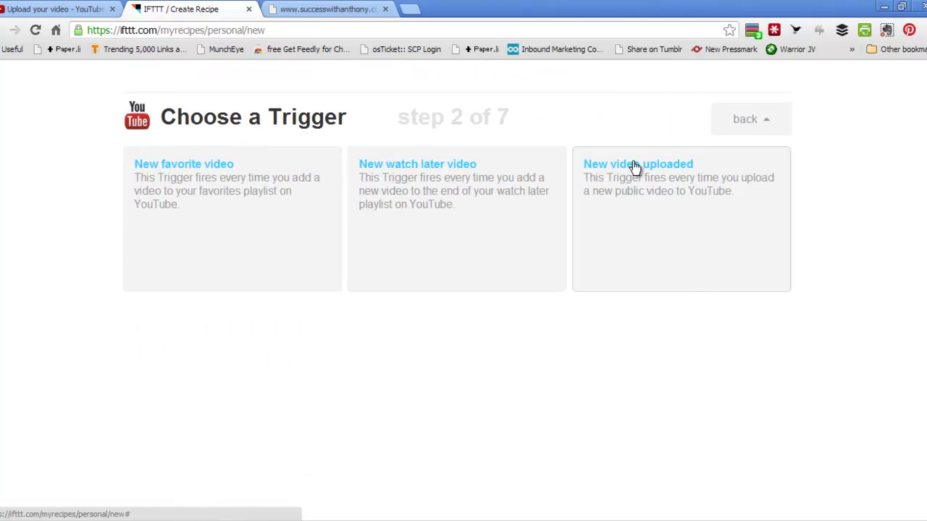
left_click(635, 165)
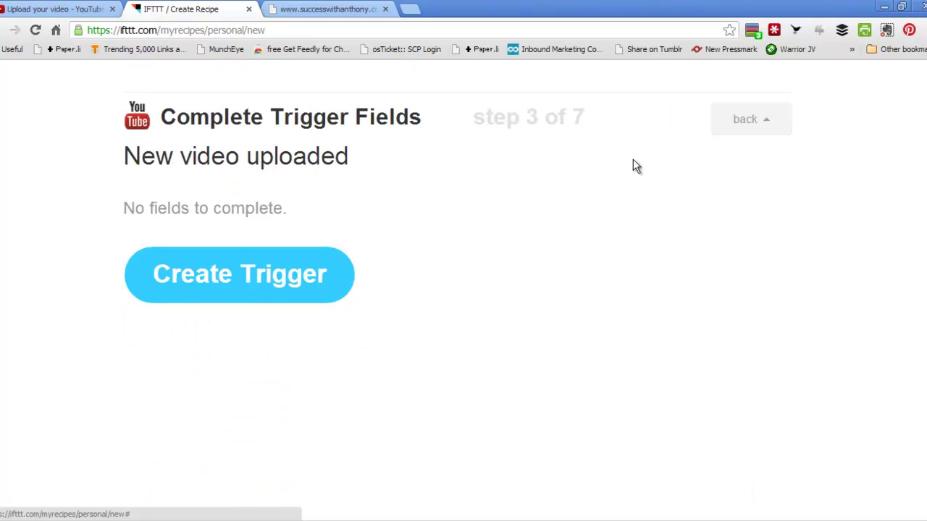
left_click(226, 269)
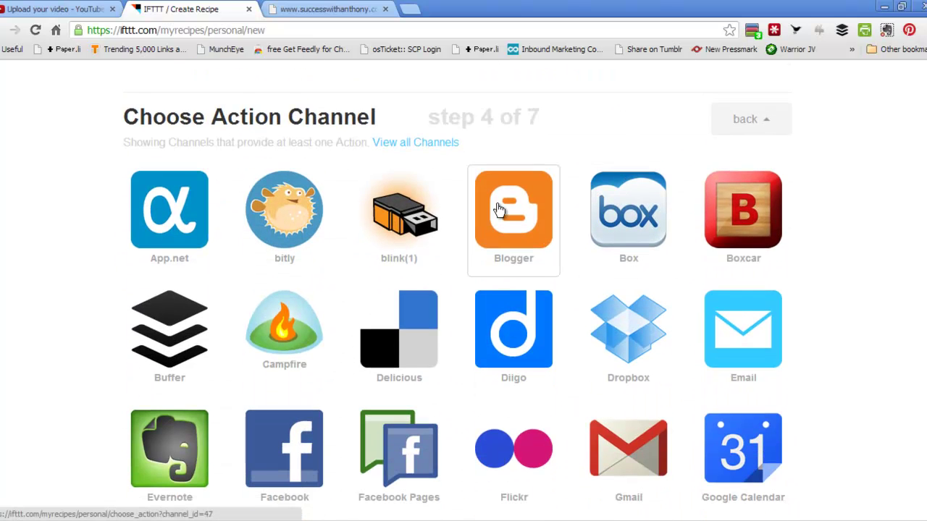
Choose Blogger as the recipe's action channel with the "Create a post" action.
left_click(532, 206)
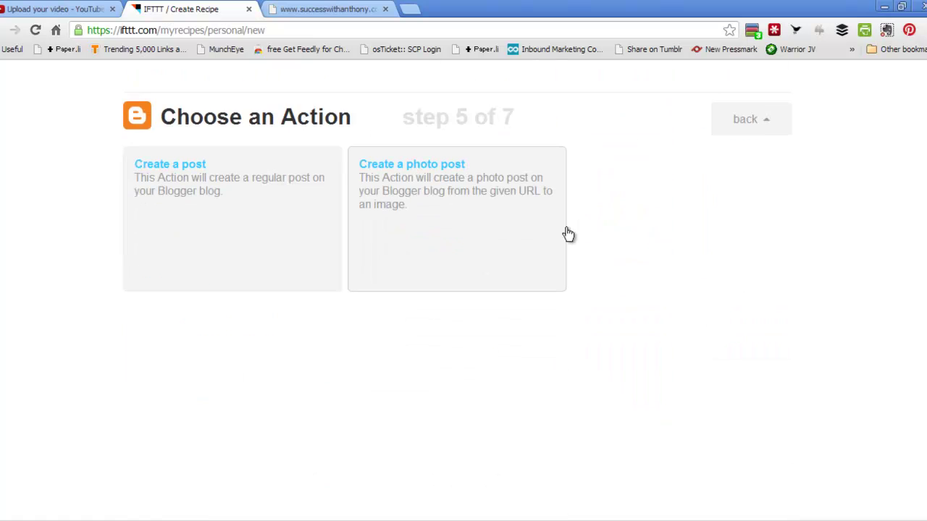
left_click(150, 171)
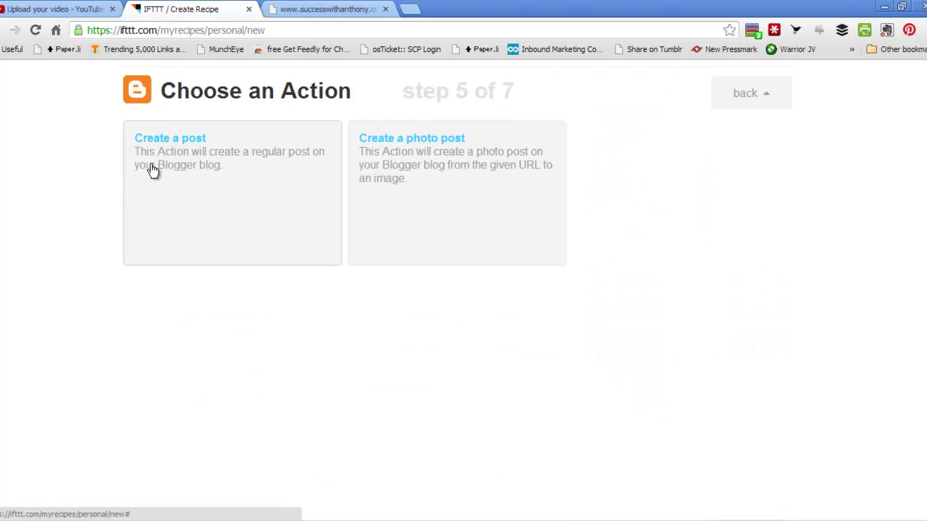
left_click(240, 239)
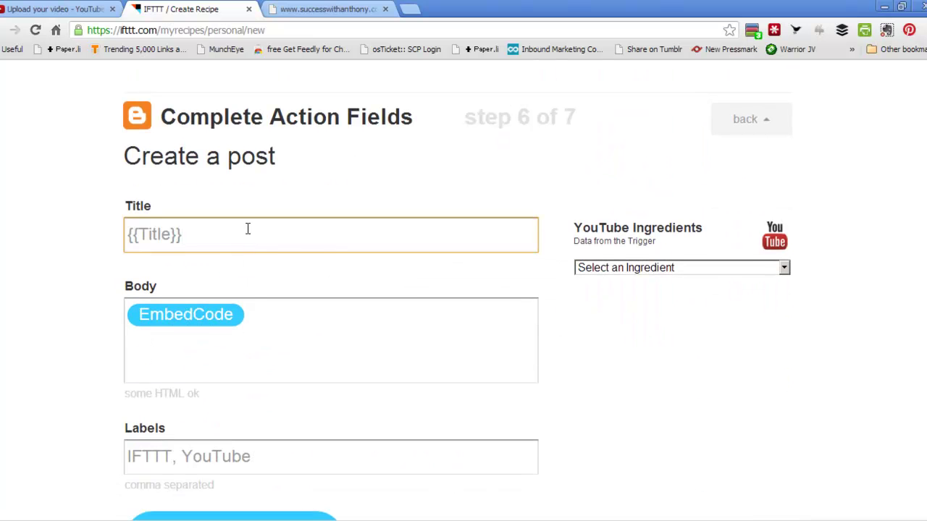
Insert the Video Title ingredient before the EmbedCode in the Blogger post's body.
left_click(129, 314)
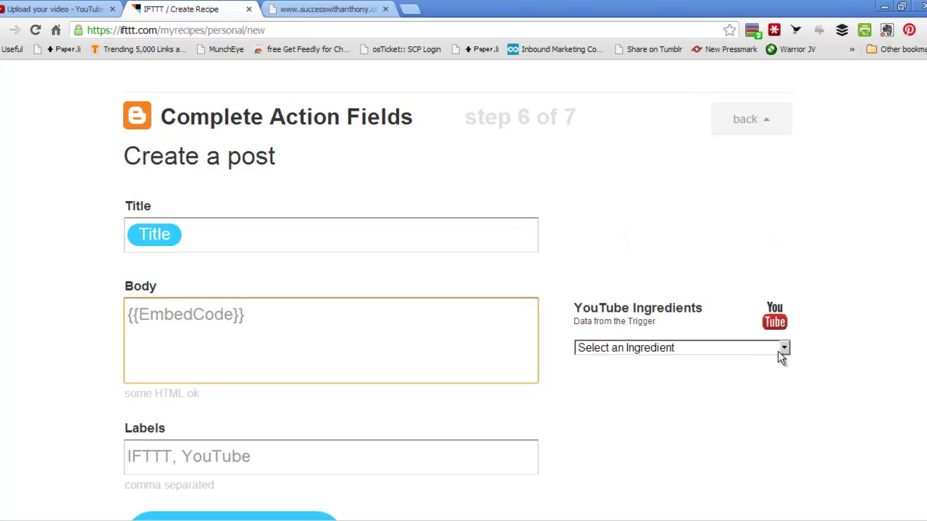
left_click(783, 349)
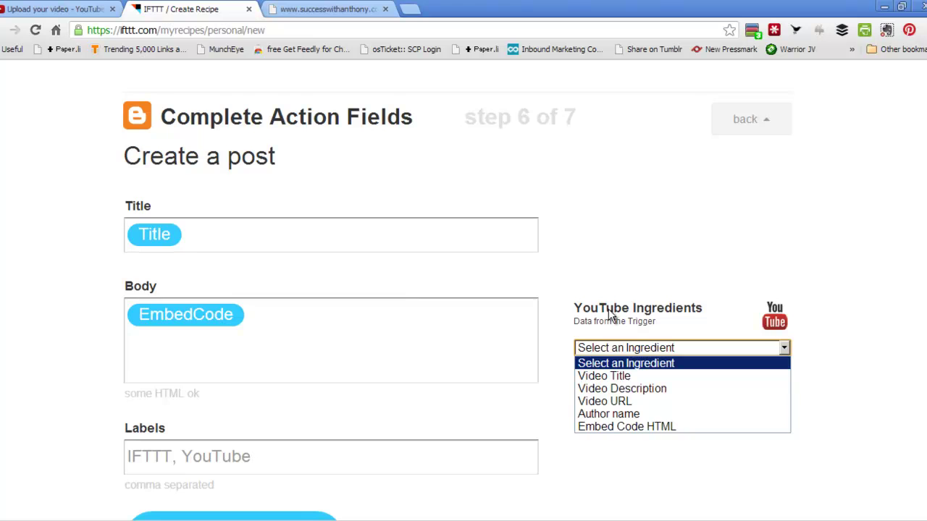
left_click(614, 376)
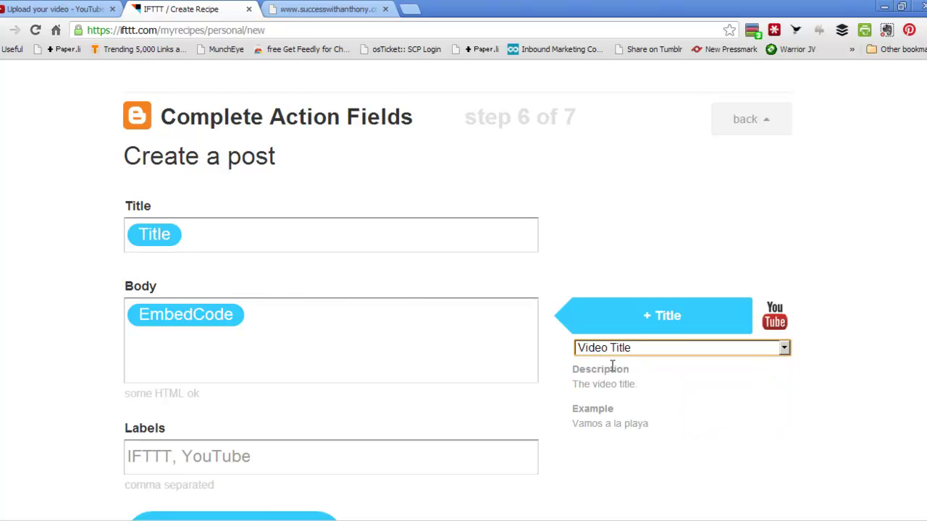
left_click(672, 320)
left_click(381, 313)
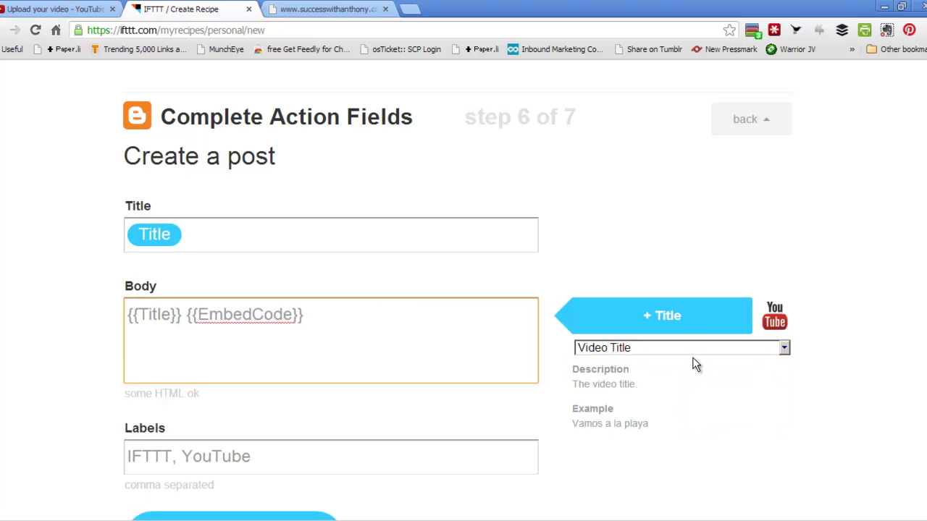
Add the Video Description and Video URL ingredients after the EmbedCode in the post body.
left_click(784, 348)
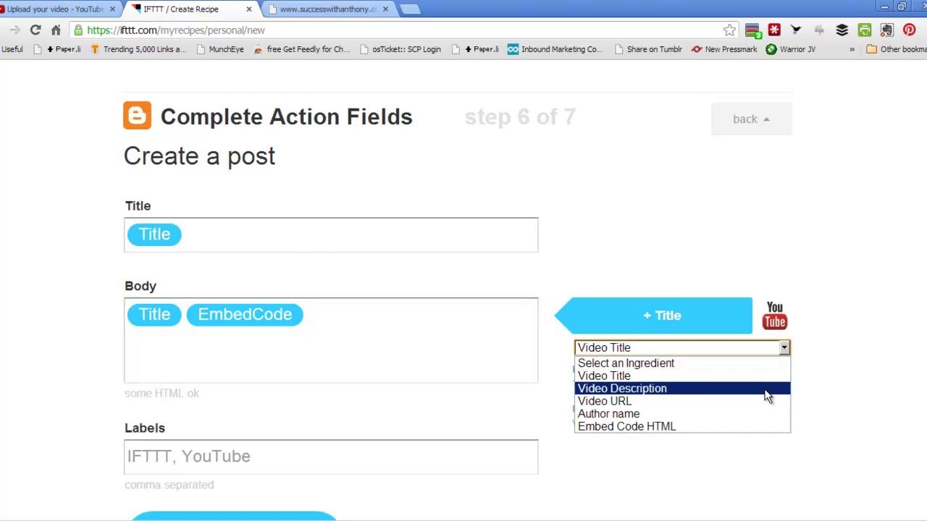
left_click(651, 389)
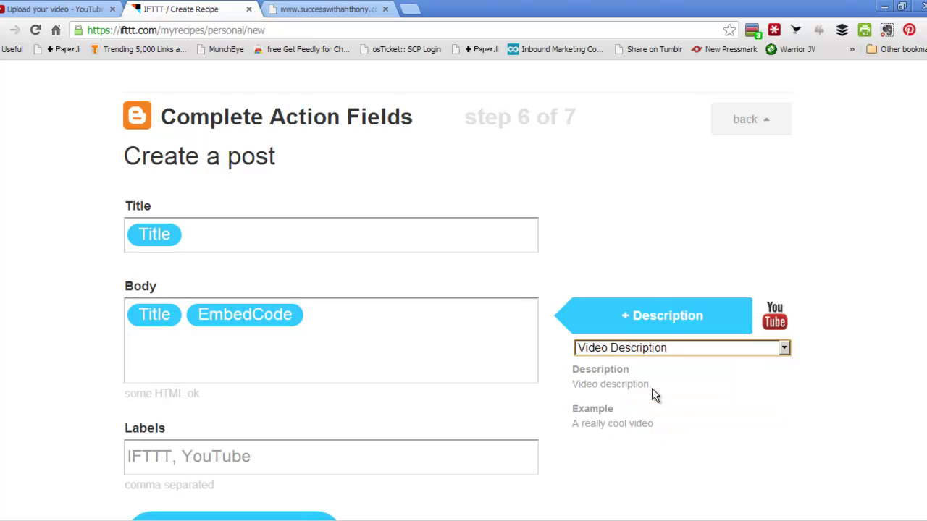
left_click(661, 328)
left_click(785, 348)
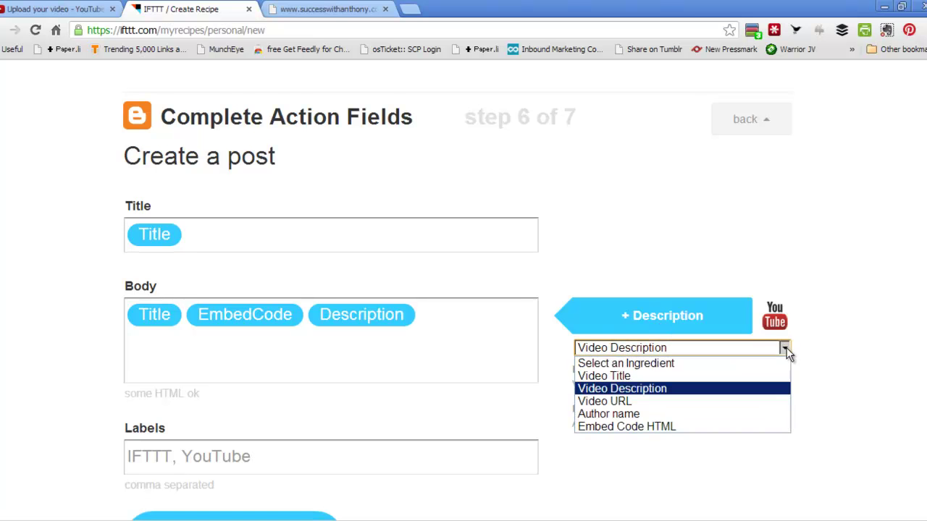
left_click(766, 401)
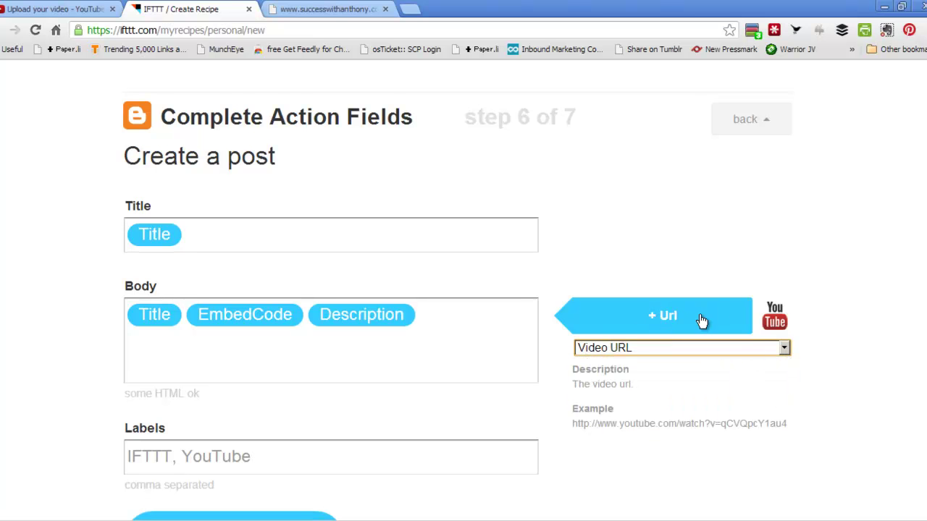
left_click(697, 318)
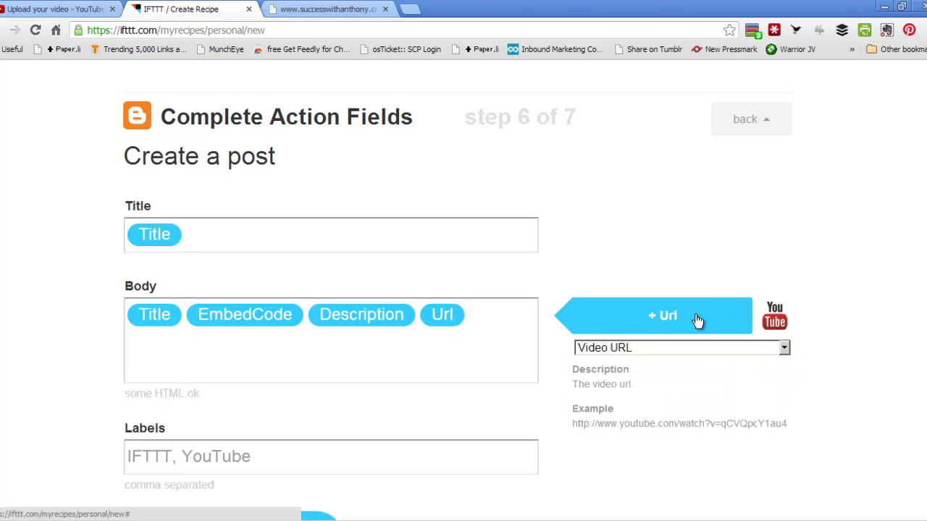
Append the Author name ingredient to the end of the post body.
left_click(784, 347)
left_click(772, 414)
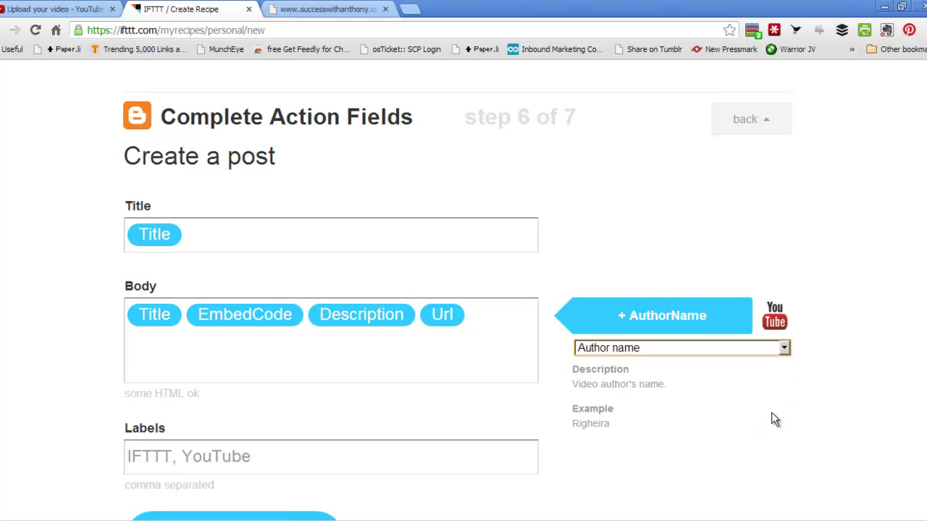
left_click(679, 320)
scroll(459, 406, "down", 1)
scroll(459, 406, "down", 2)
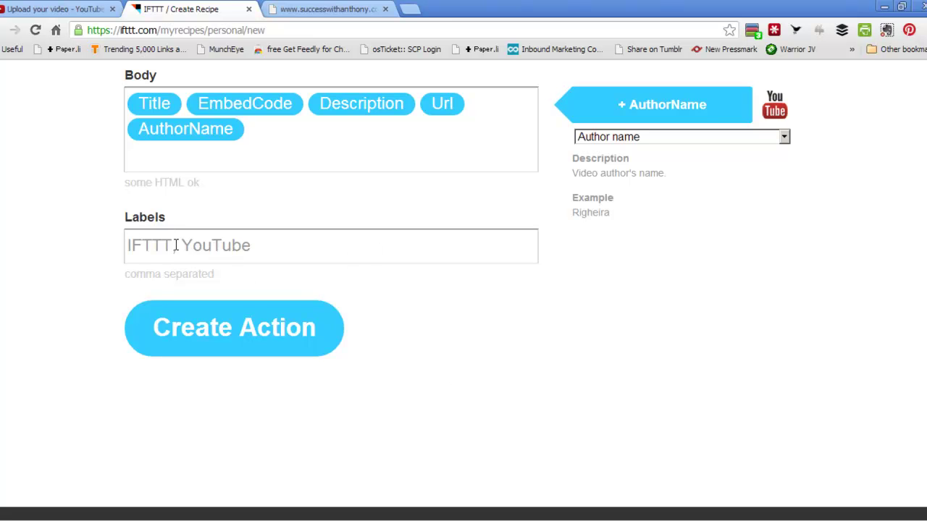
Remove the IFTTT label from the Blogger post's labels and extend the rest to "YouTube seo, video seo,".
left_click_drag(183, 247, 81, 241)
key("BackSpace")
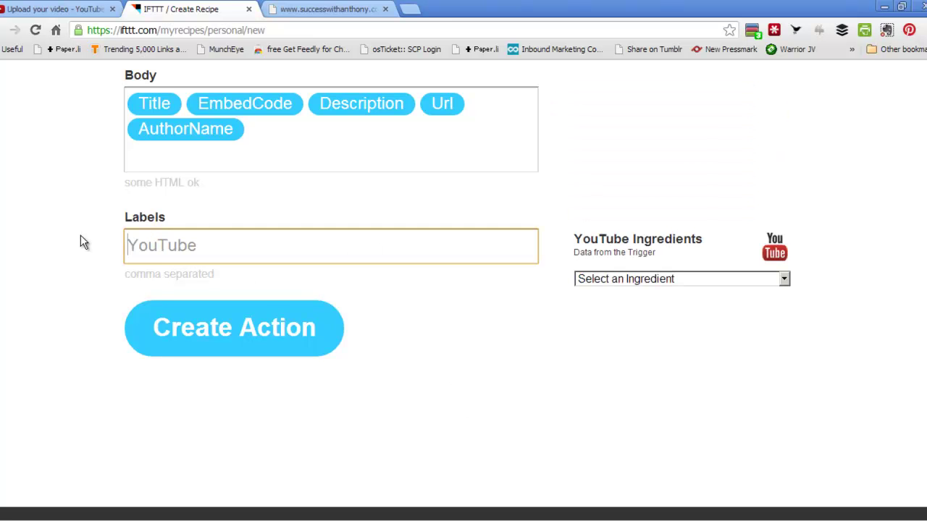
left_click(205, 246)
type("seo, video seo,")
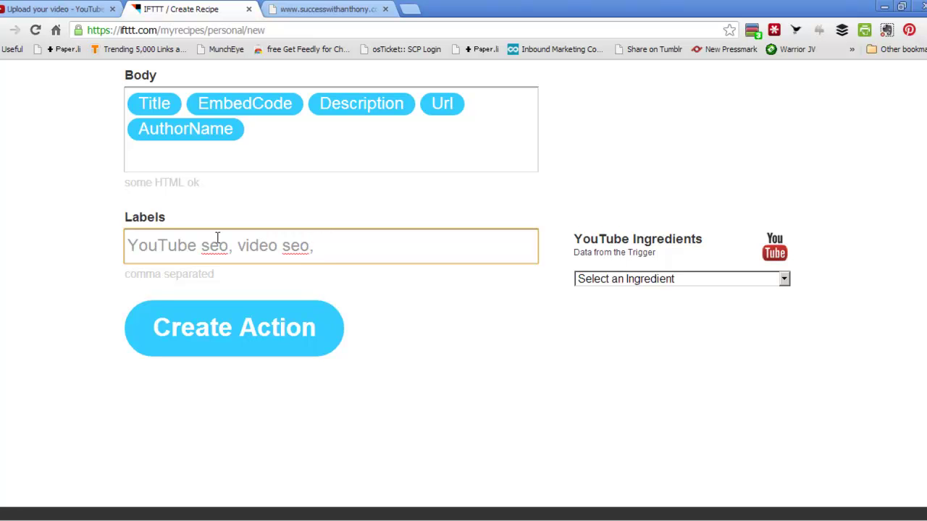
Add "video optimization" as the last label of the Blogger post.
type(" vido")
key("BackSpace")
key("BackSpace")
key("Num_Lock")
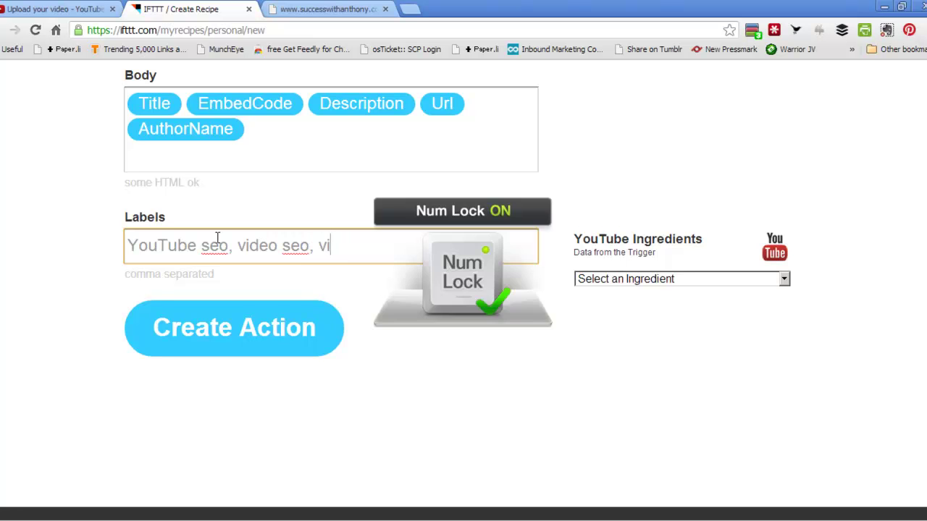
type("deomoptm")
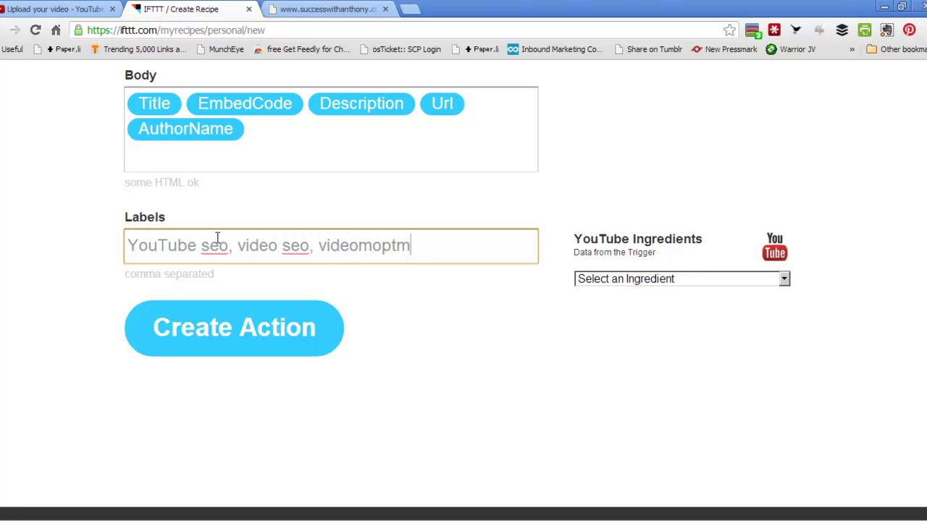
key("BackSpace")
key("BackSpace")
key("BackSpace")
key("BackSpace")
key("Num_Lock")
key("BackSpace")
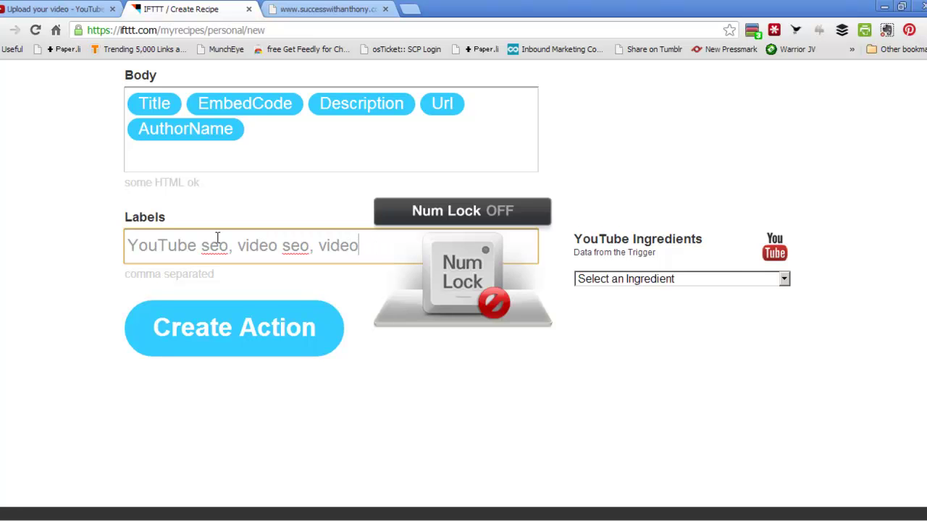
type("opt")
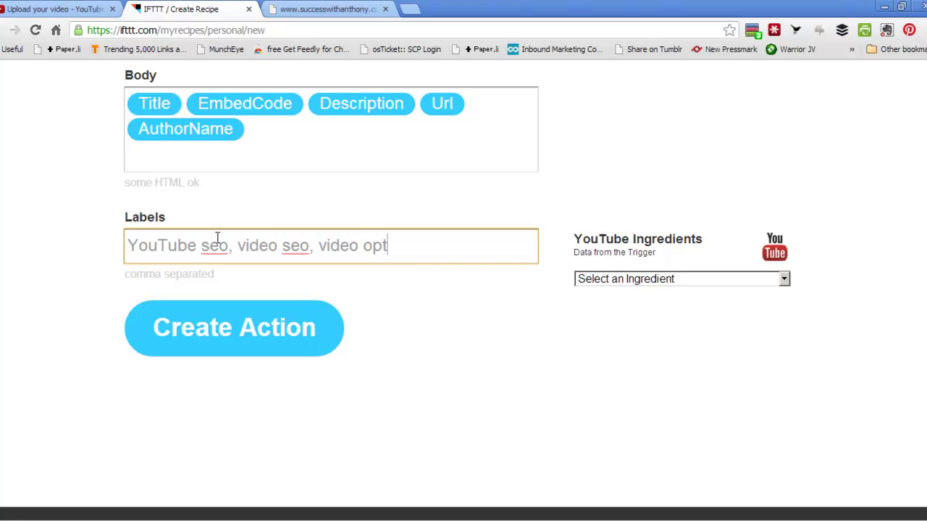
type("imization")
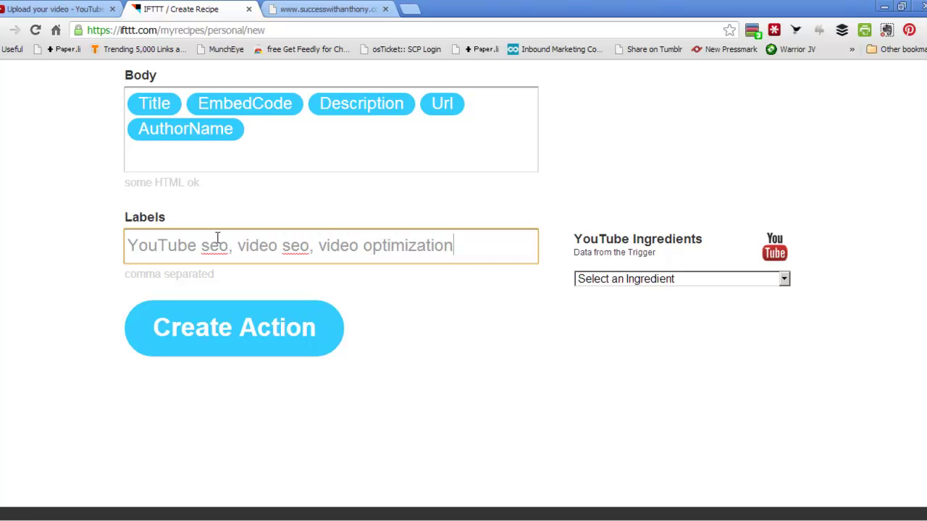
Create the Blogger action and finish creating the recipe with its description left blank.
left_click(259, 340)
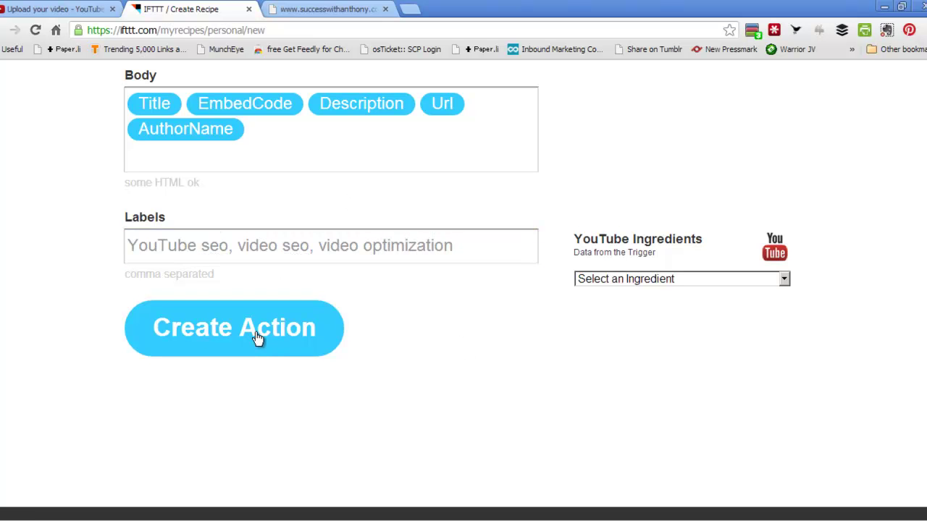
scroll(310, 384, "down", 2)
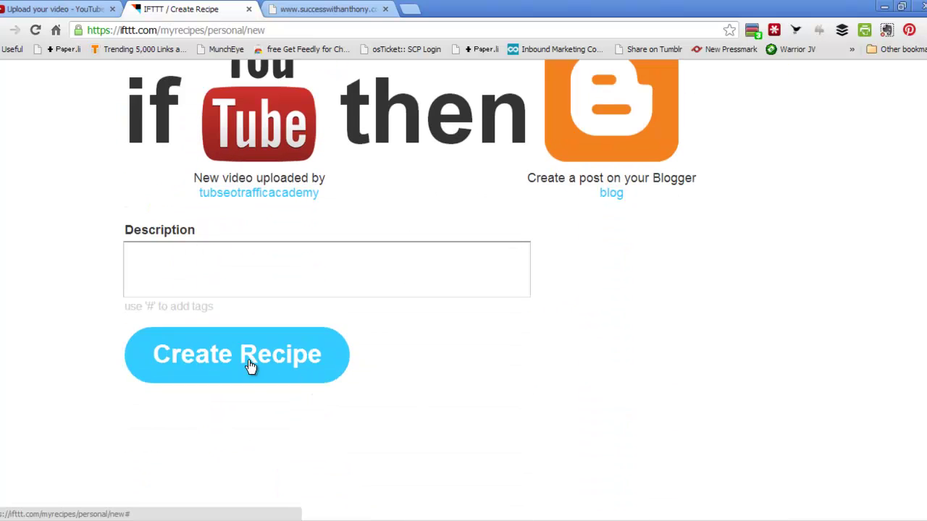
left_click(250, 366)
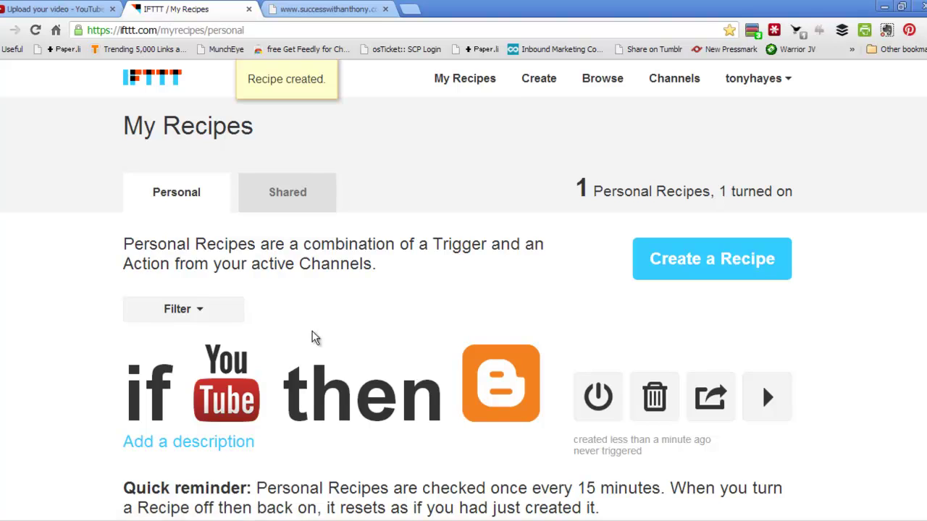
scroll(312, 337, "down", 3)
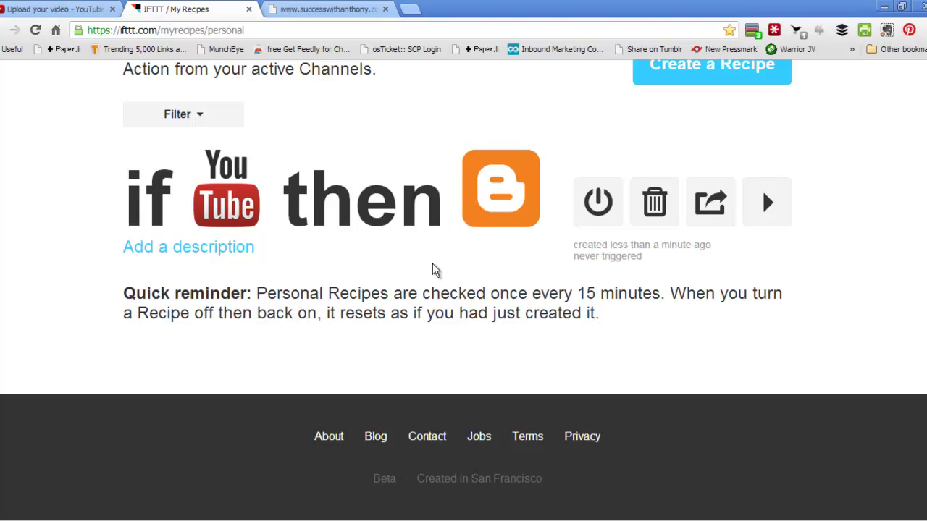
scroll(456, 278, "up", 2)
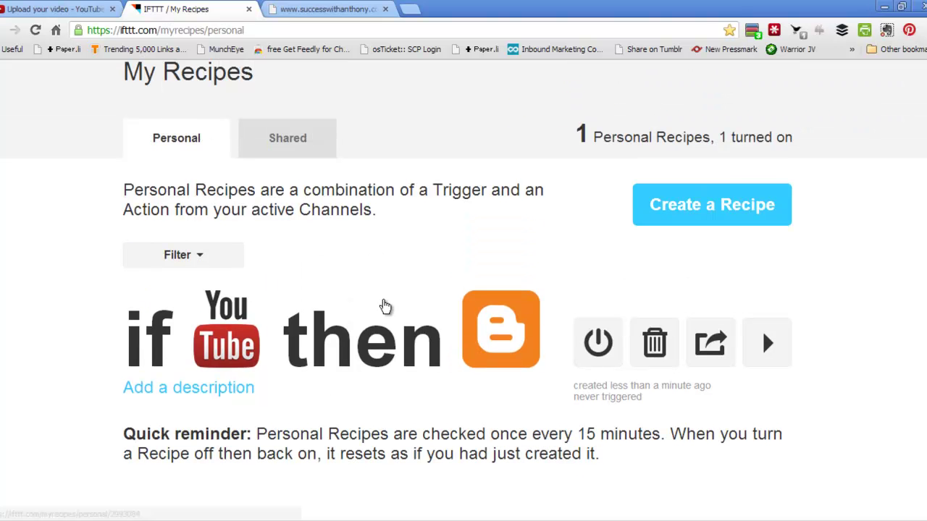
scroll(382, 306, "up", 1)
scroll(383, 306, "down", 3)
scroll(384, 306, "up", 4)
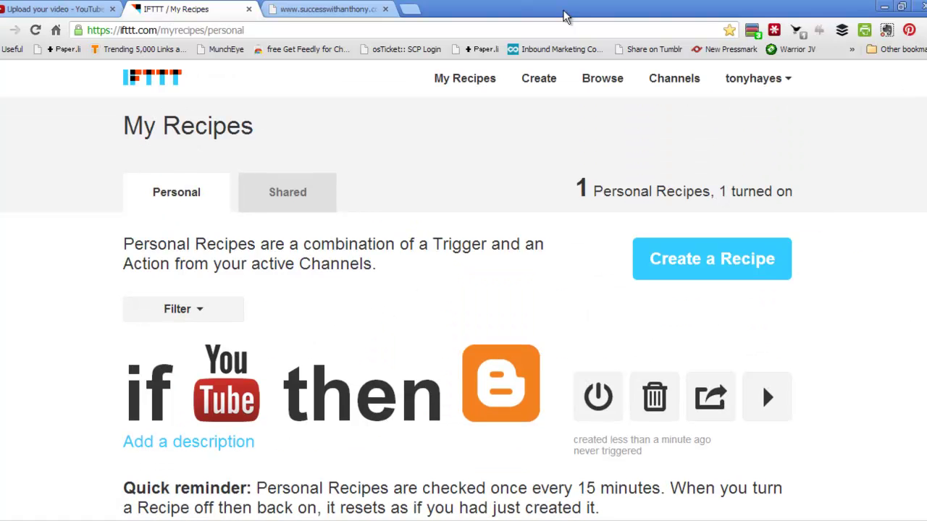
Start a new recipe and create its trigger from the YouTube channel with "New video uploaded".
left_click(715, 262)
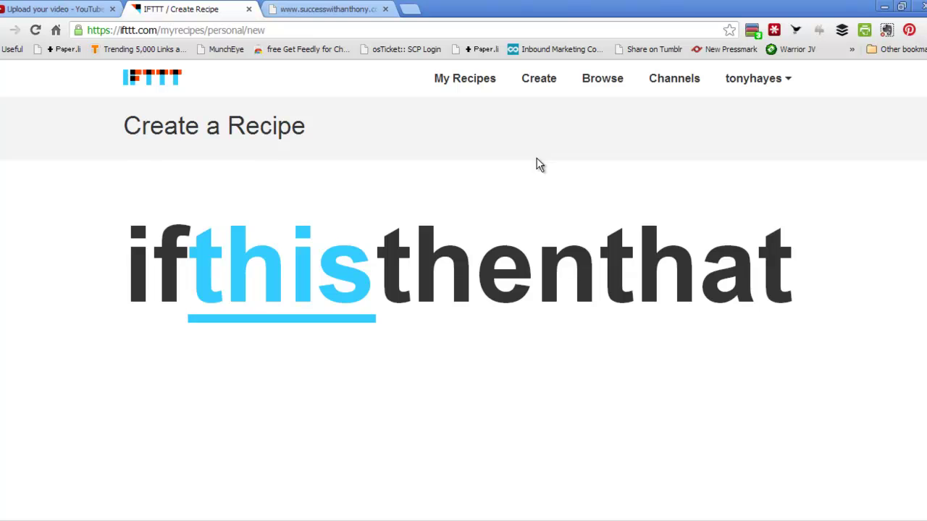
scroll(339, 246, "down", 1)
left_click(338, 246)
scroll(561, 272, "down", 10)
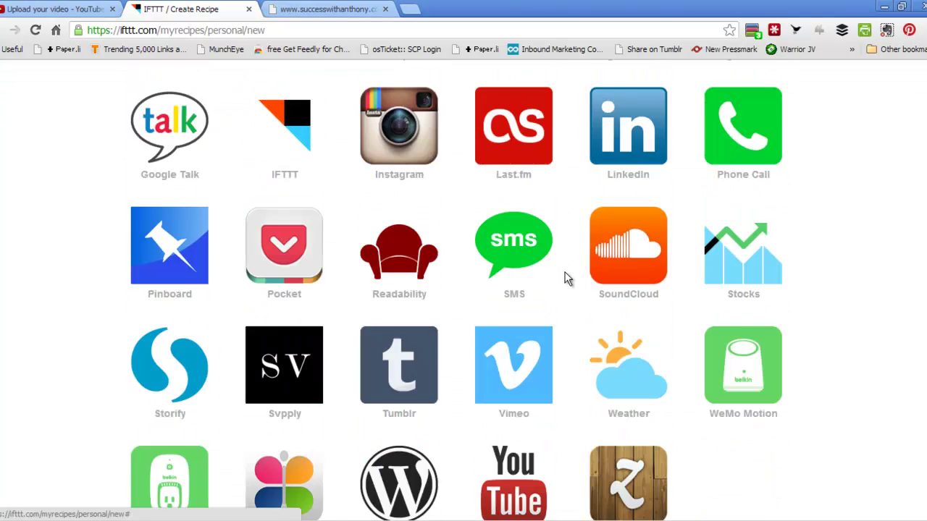
scroll(567, 279, "down", 4)
left_click(507, 221)
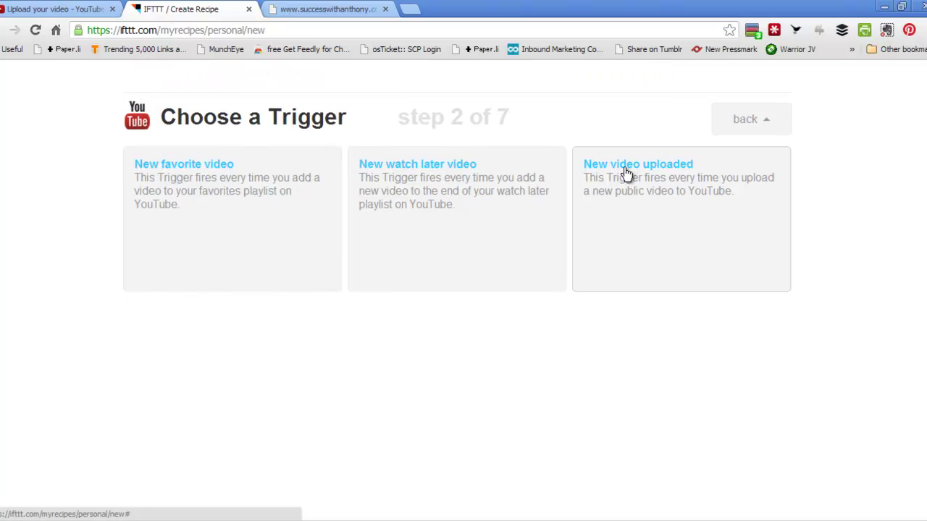
left_click(623, 171)
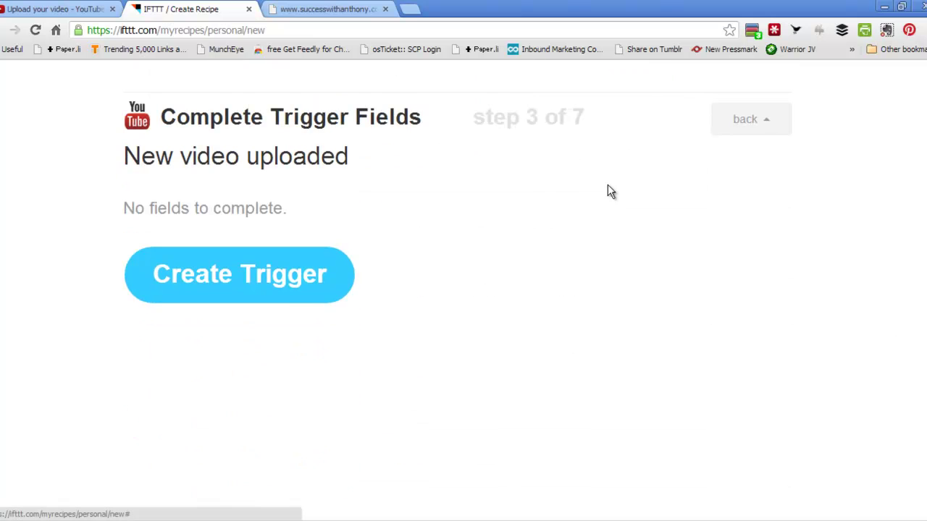
left_click(233, 269)
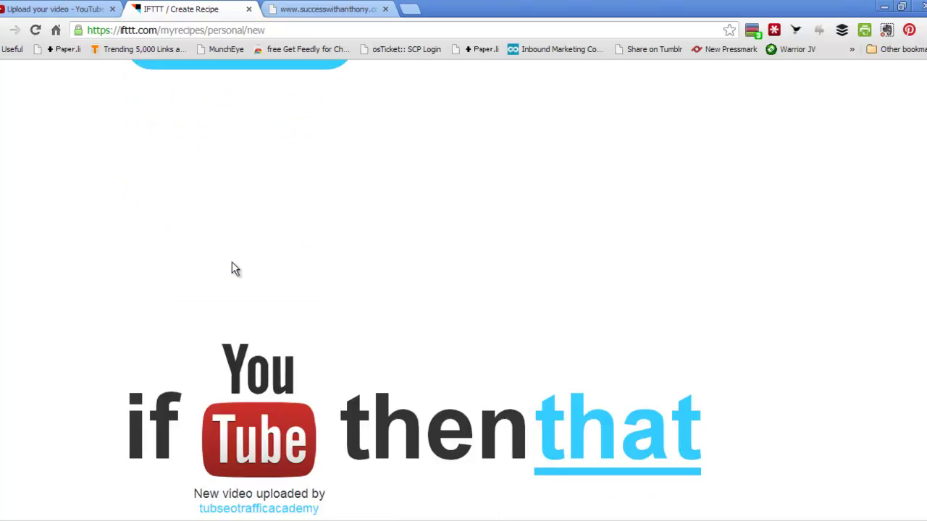
Choose Tumblr as the new recipe's action channel with the "Create a text post" action.
left_click(637, 186)
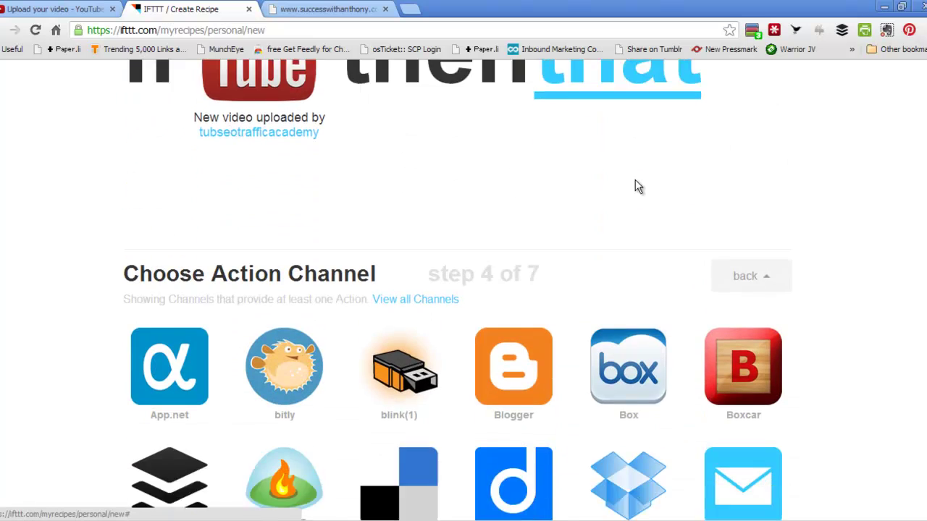
scroll(875, 245, "down", 2)
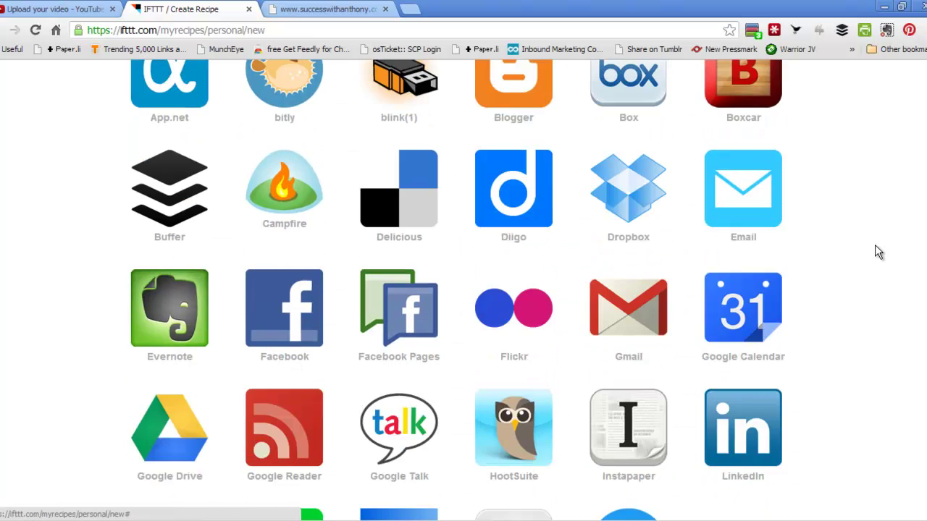
scroll(885, 234, "up", 1)
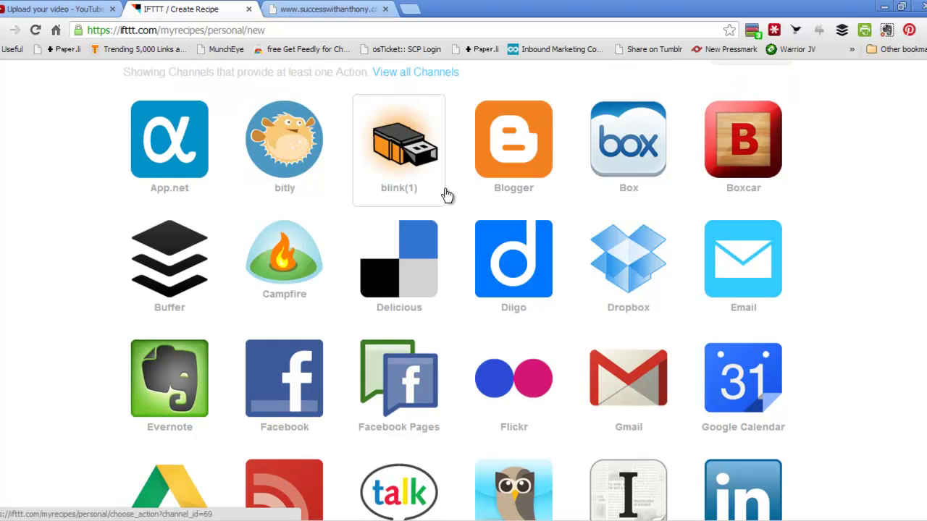
scroll(696, 266, "down", 6)
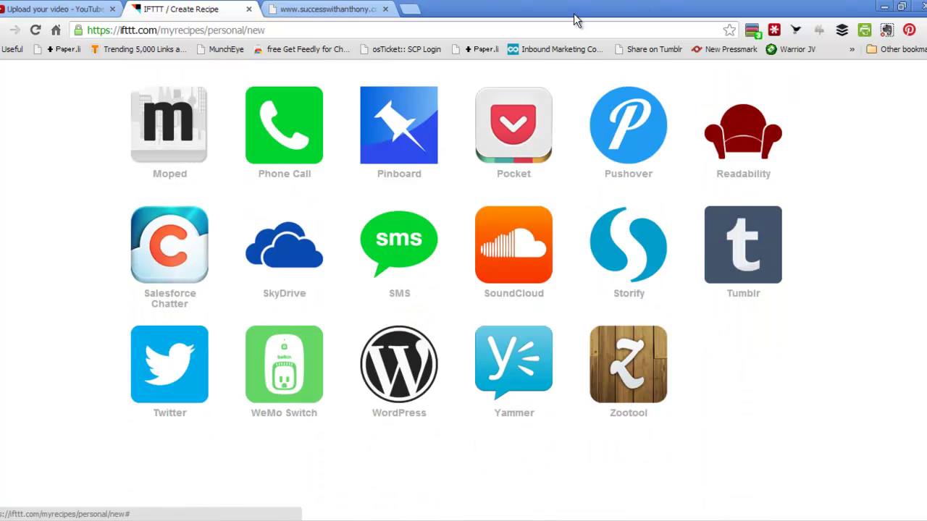
left_click(749, 249)
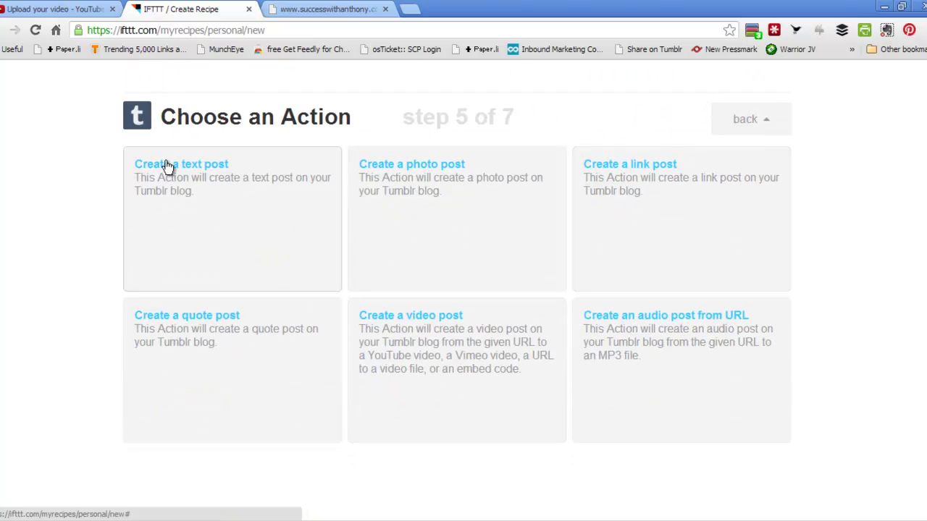
left_click(166, 166)
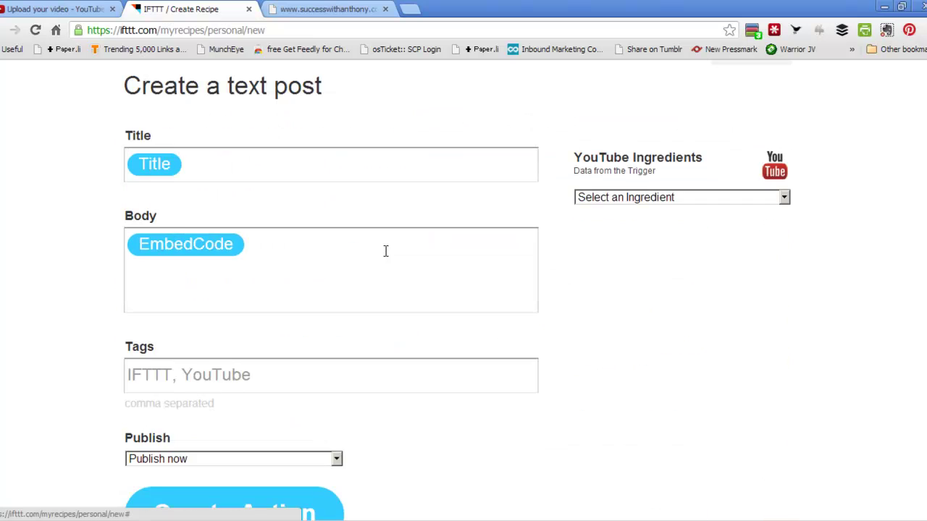
Insert the Video Title ingredient before the EmbedCode in the Tumblr text post's body.
left_click(128, 244)
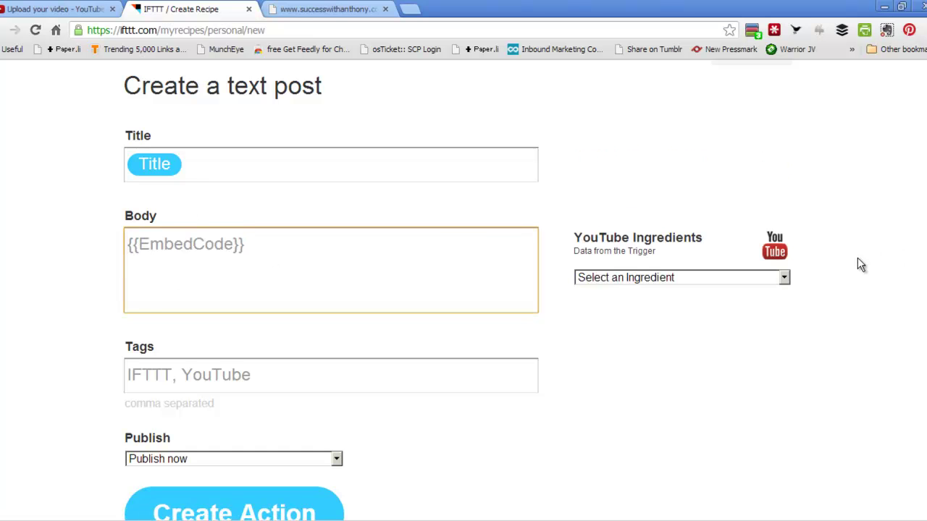
left_click(784, 281)
left_click(779, 305)
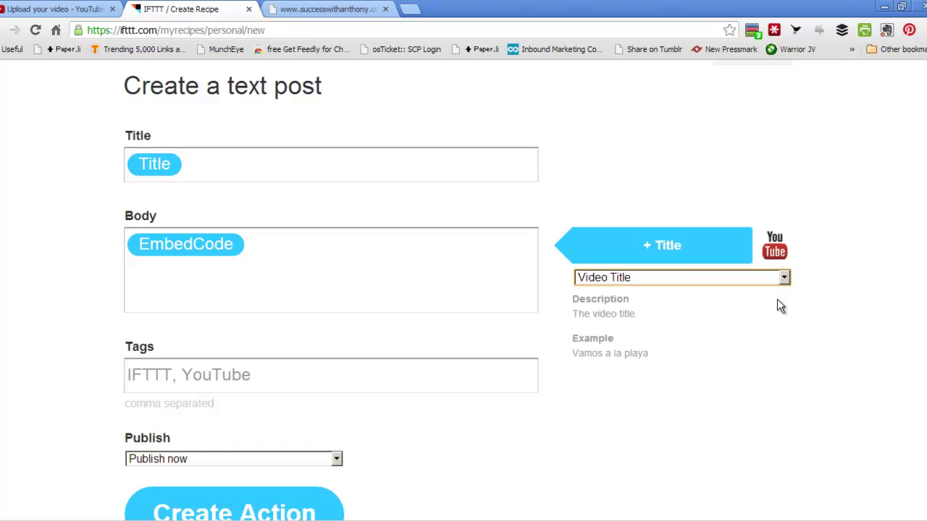
left_click(668, 245)
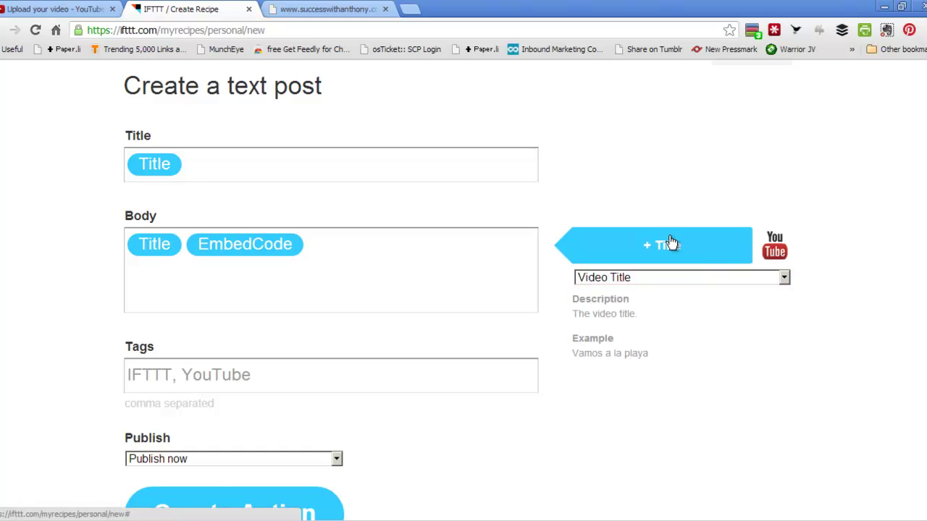
Add the Video Description and Video URL ingredients after the EmbedCode in the Tumblr post's body.
left_click(785, 280)
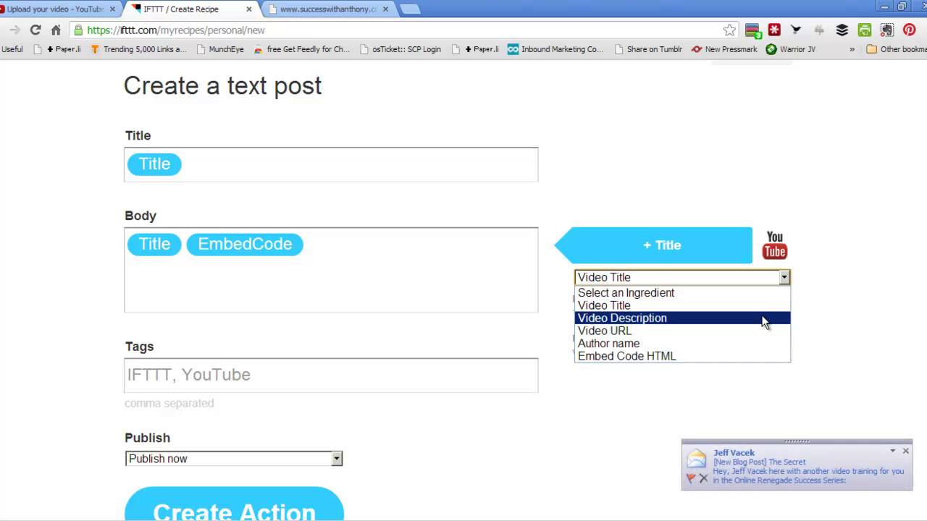
left_click(493, 243)
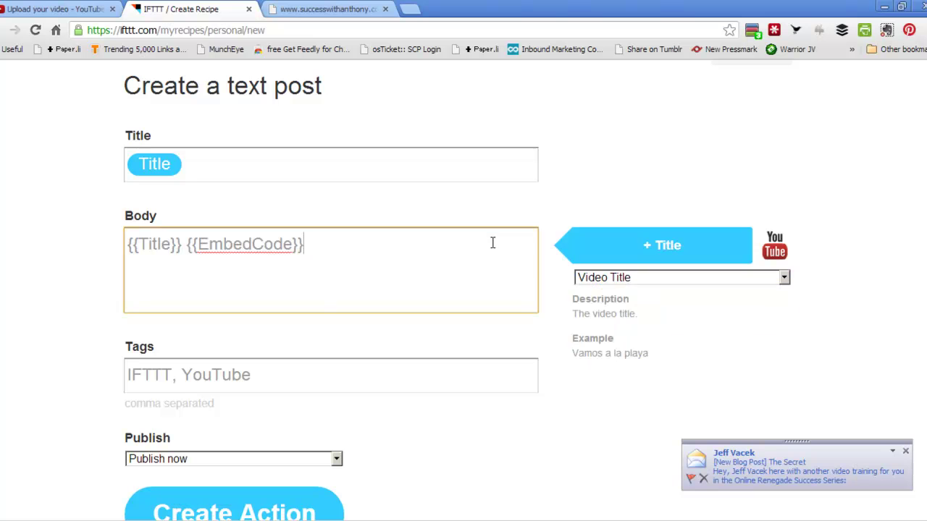
left_click(784, 281)
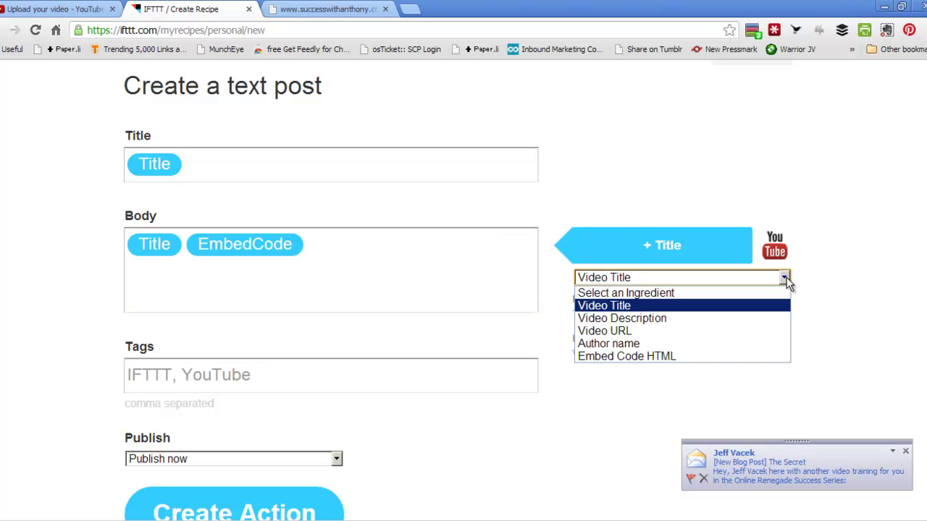
left_click(745, 317)
left_click(669, 248)
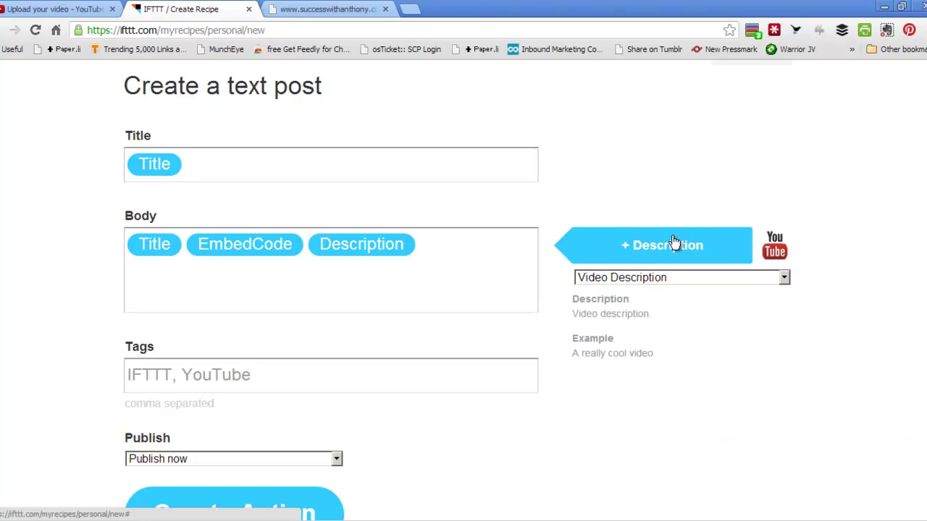
left_click(791, 281)
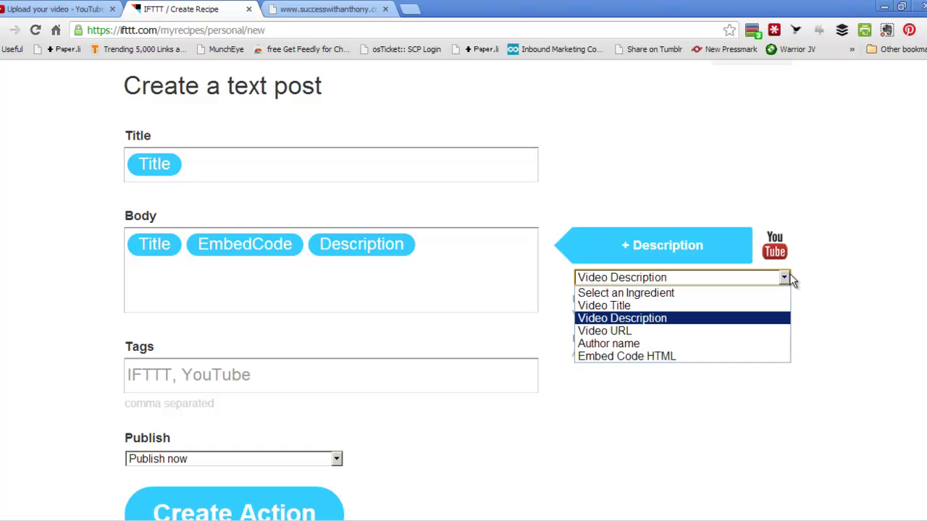
left_click(765, 331)
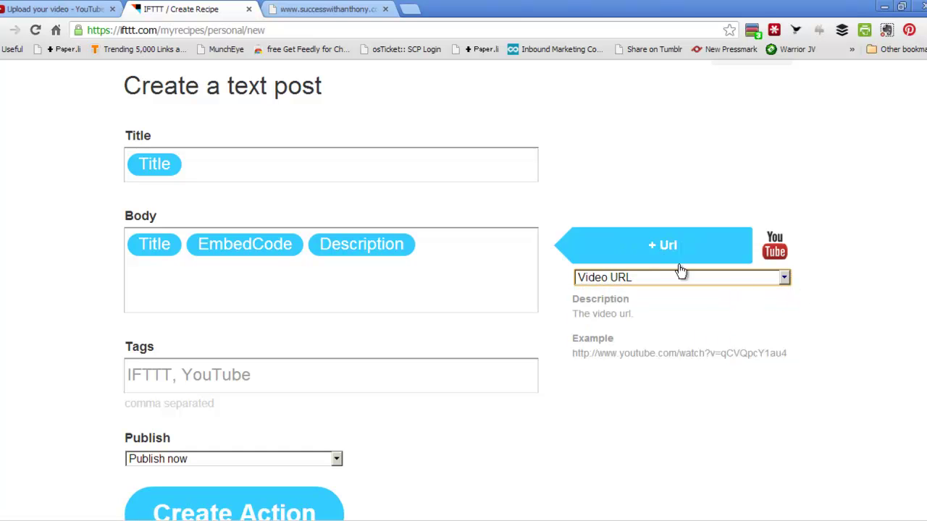
left_click(670, 249)
Add the Author name ingredient at the end of the Tumblr post's body.
left_click(783, 280)
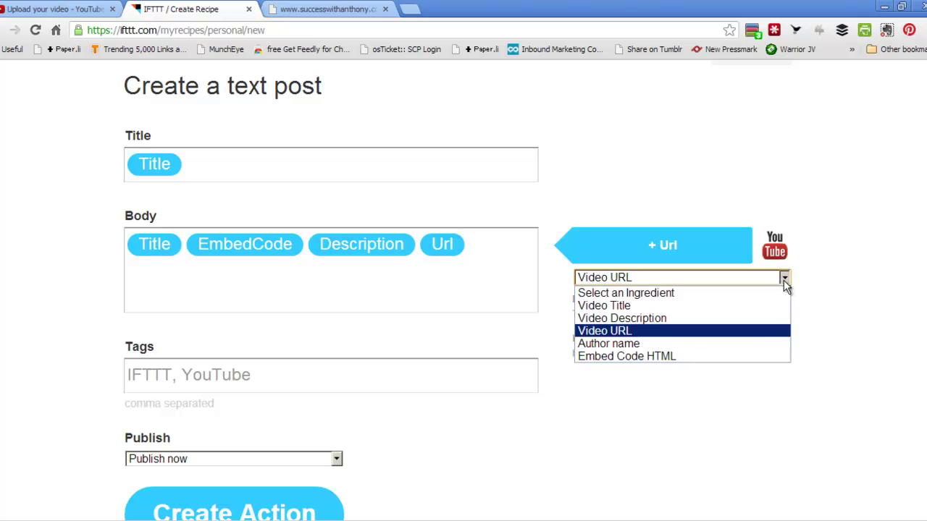
left_click(765, 343)
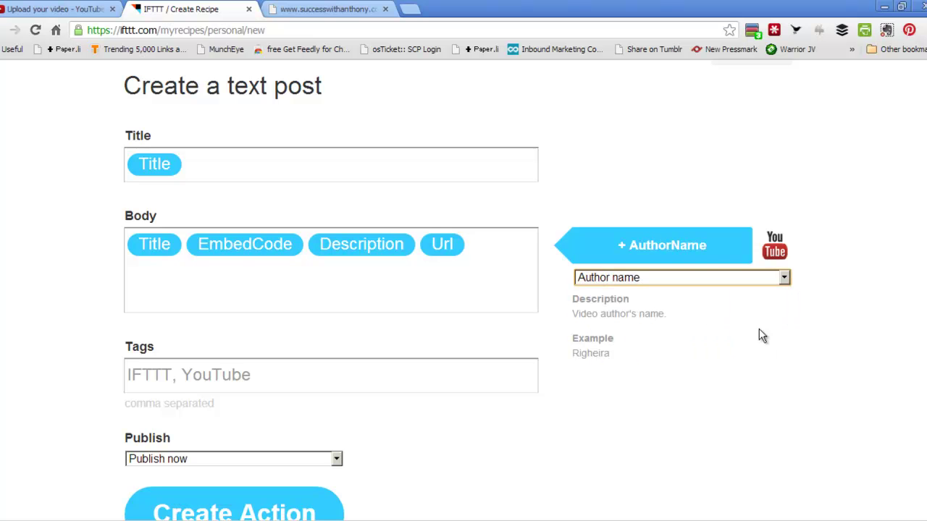
left_click(673, 251)
Replace the default tags of the Tumblr post with the Author name ingredient.
left_click(353, 385)
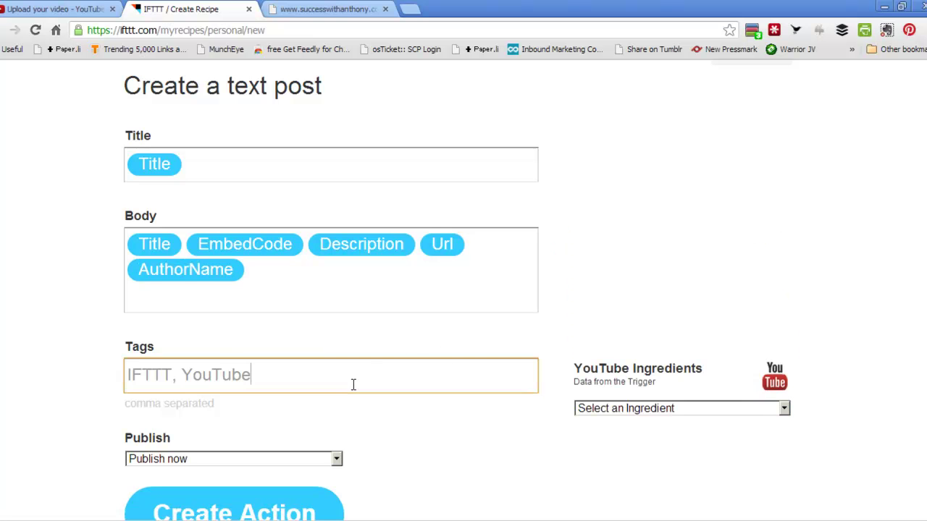
scroll(426, 351, "up", 3)
scroll(426, 351, "down", 5)
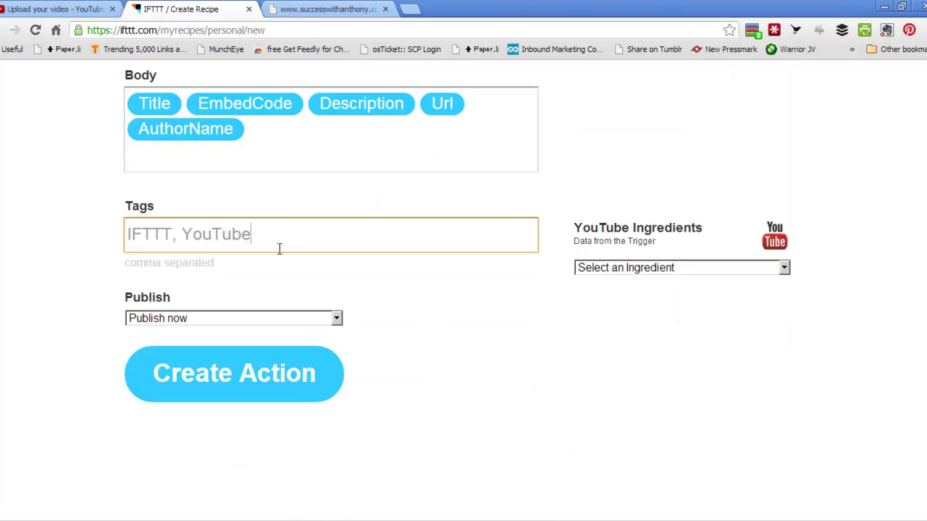
left_click_drag(278, 243, 45, 242)
key("BackSpace")
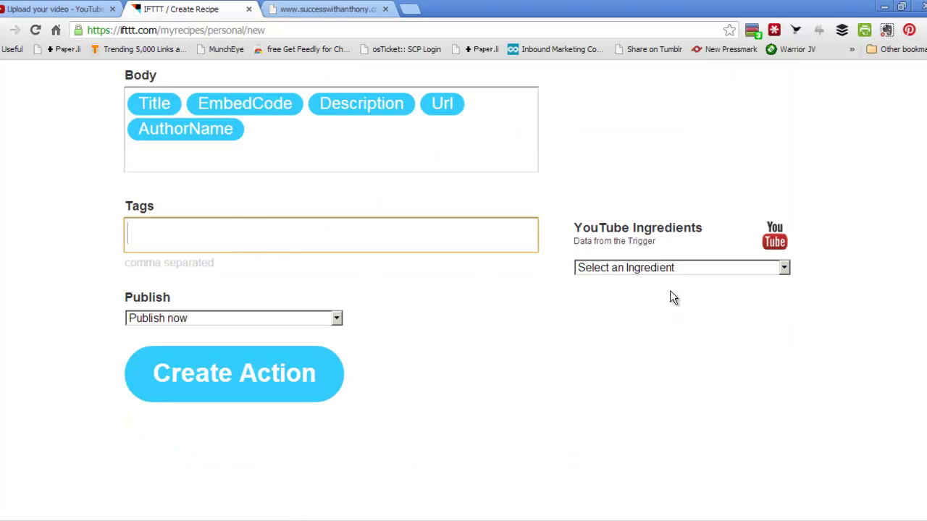
left_click(786, 266)
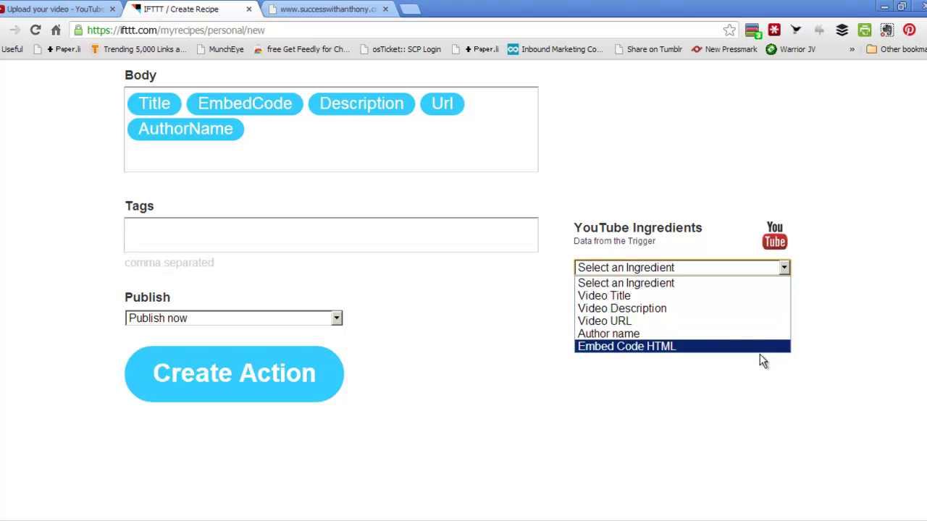
left_click(714, 335)
left_click(683, 239)
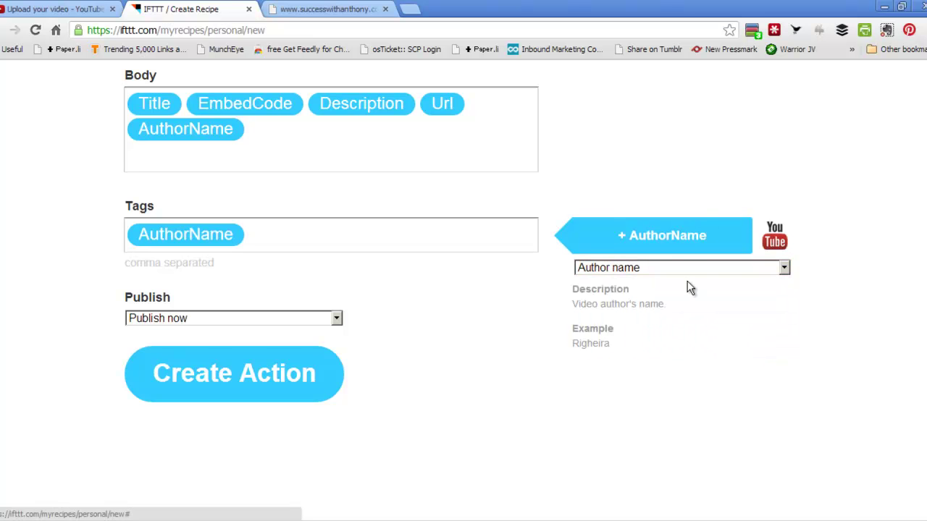
Add the tags "Video seo, video optimization, youtube seo" after the AuthorName ingredient, separated by commas.
left_click(785, 268)
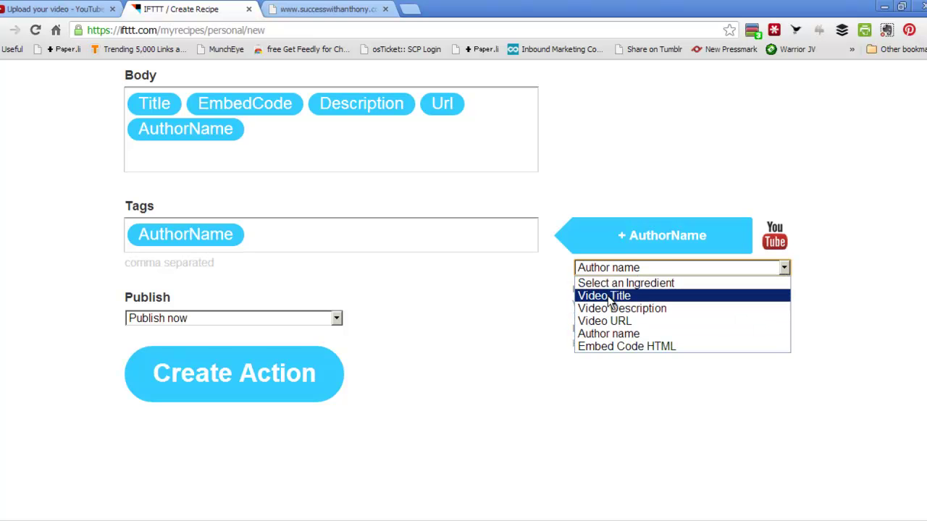
left_click(403, 238)
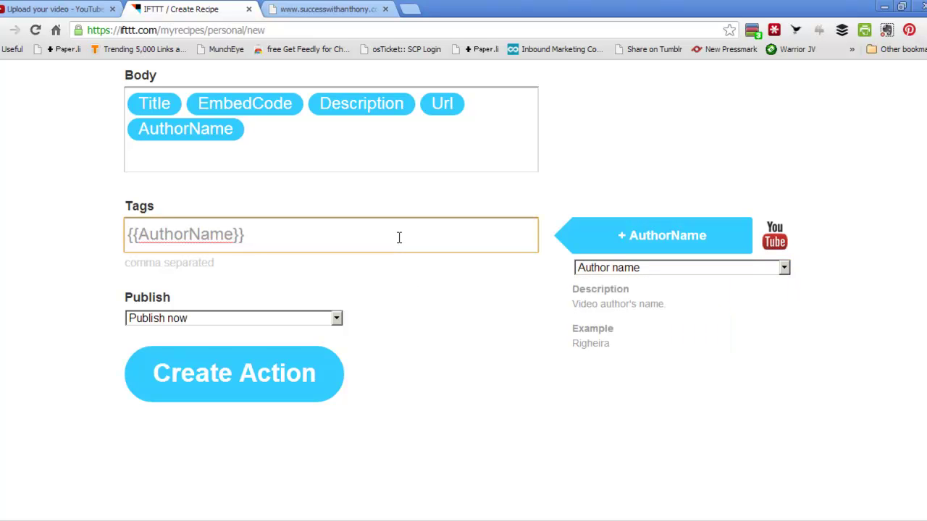
type(", Video seo, vi")
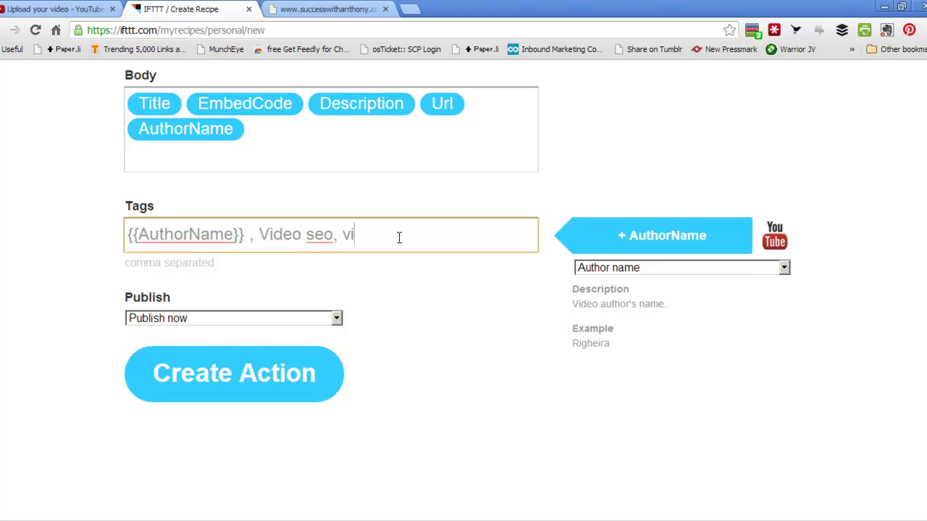
type("deo optimization ")
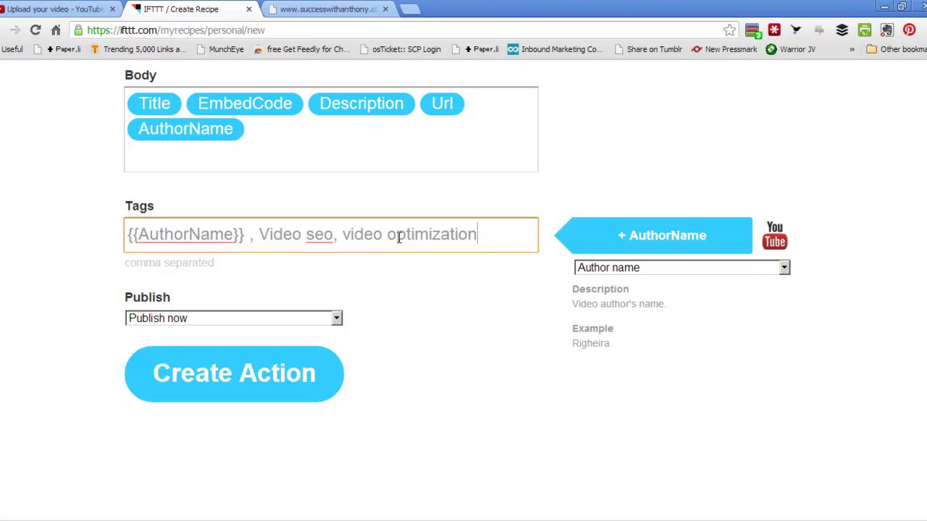
type(", video")
key("BackSpace")
key("BackSpace")
key("BackSpace")
key("BackSpace")
key("BackSpace")
key("BackSpace")
type("youtube seo")
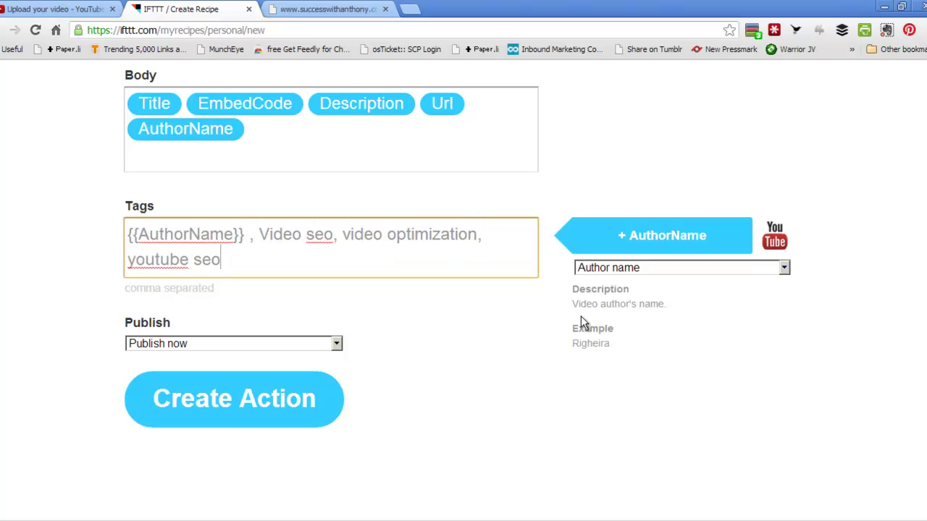
Create the Tumblr action and finish creating the YouTube-to-Tumblr recipe without a description.
left_click(208, 411)
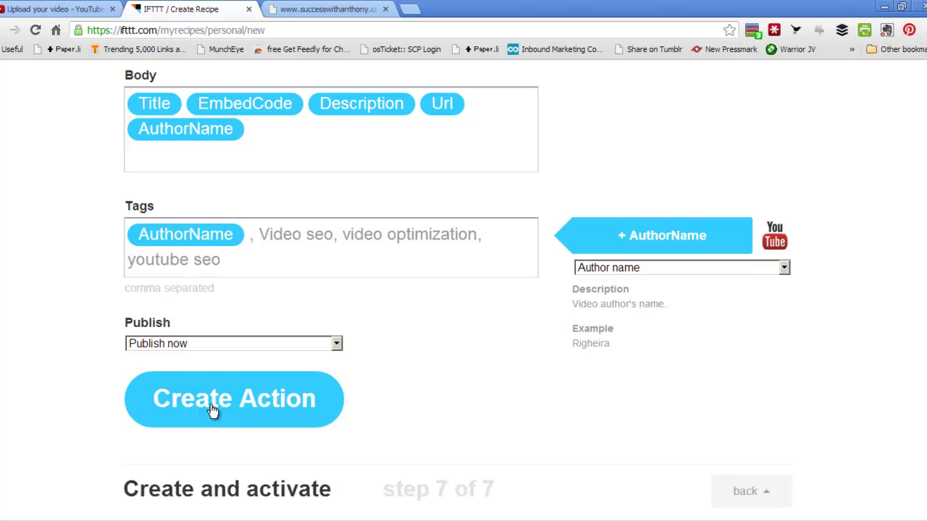
left_click(235, 429)
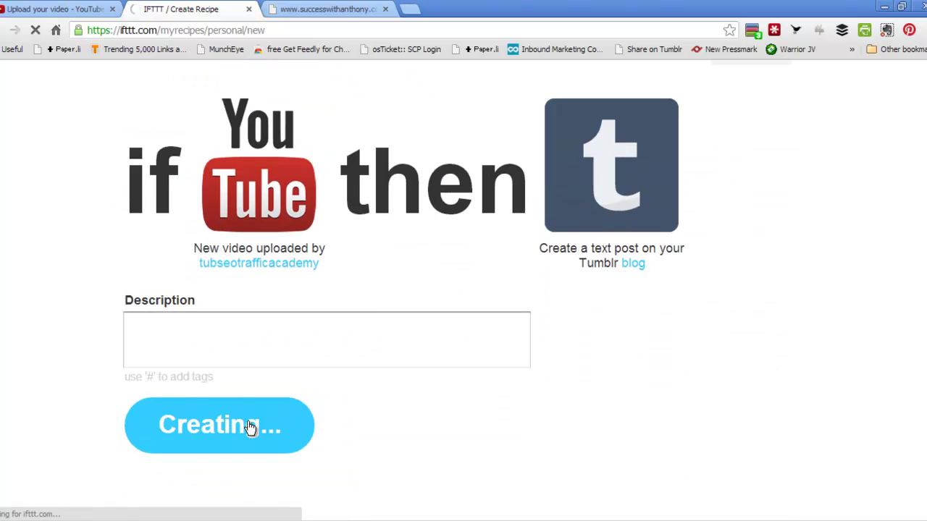
scroll(500, 290, "down", 2)
scroll(503, 292, "up", 2)
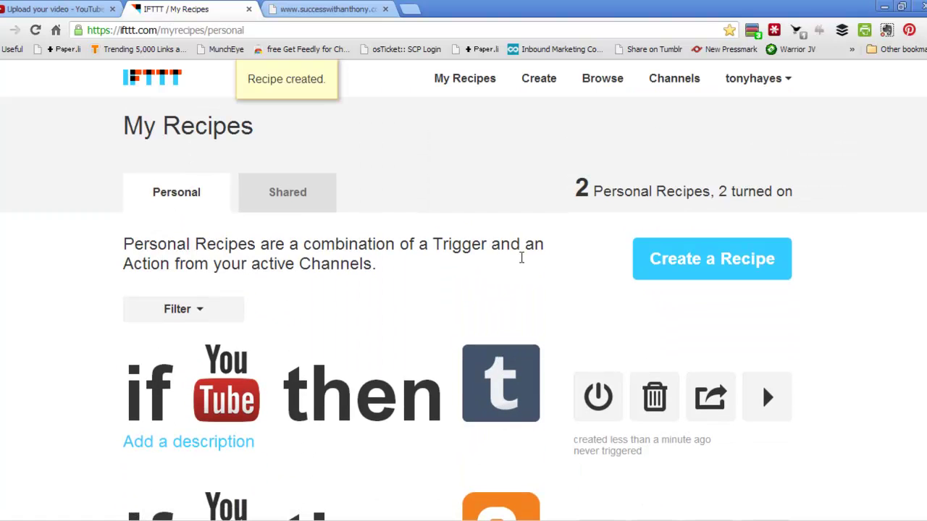
scroll(593, 302, "down", 1)
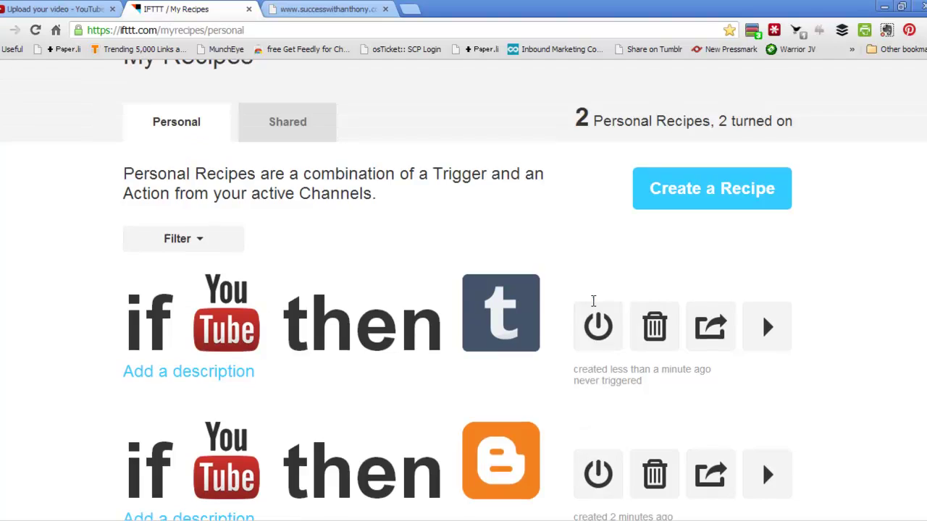
Start another recipe and create its trigger from the YouTube channel with "New video uploaded".
scroll(594, 303, "up", 1)
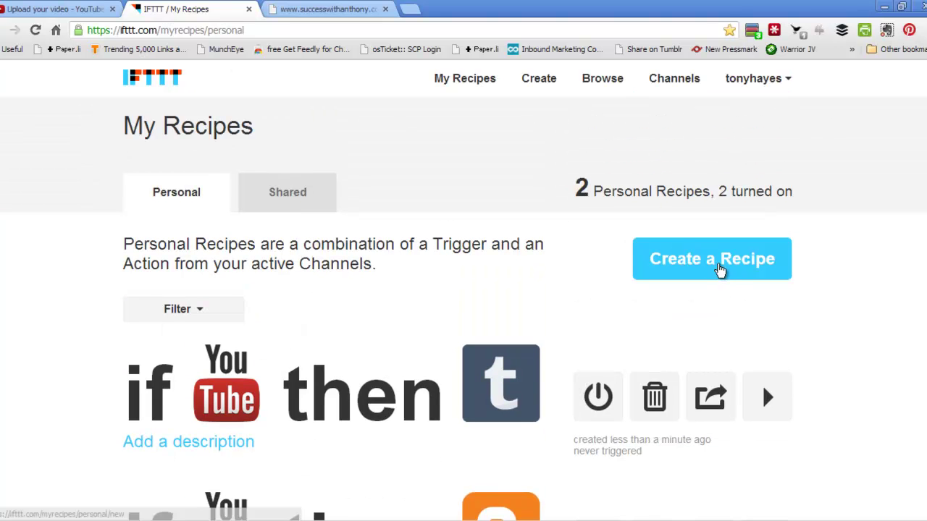
left_click(716, 268)
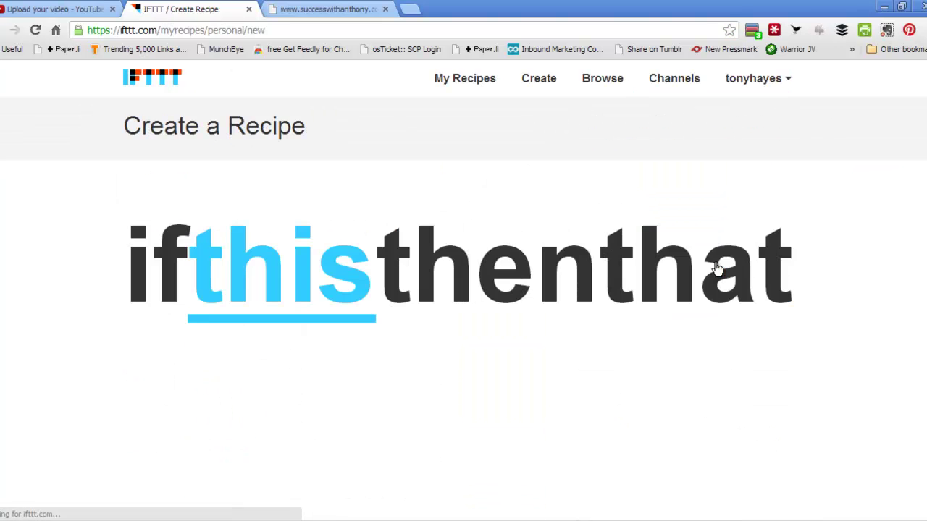
left_click(217, 267)
scroll(505, 340, "down", 10)
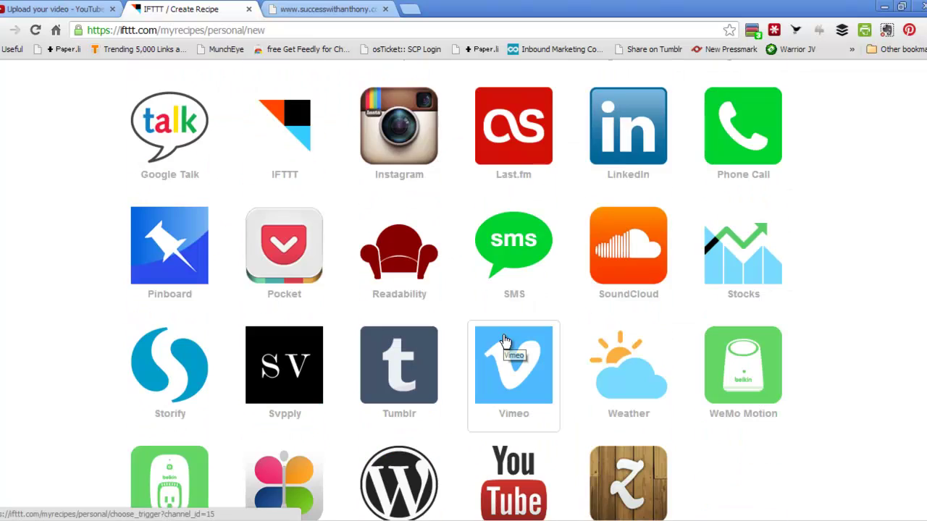
left_click(512, 219)
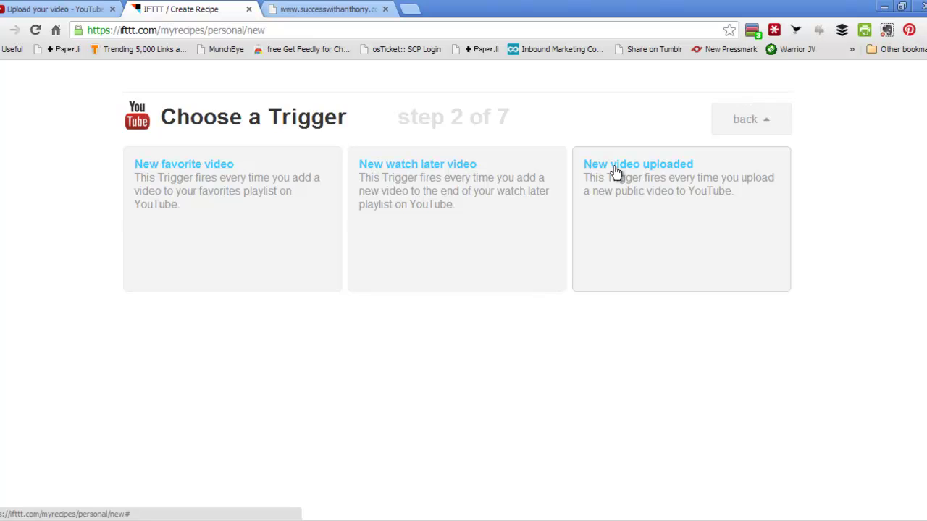
left_click(615, 172)
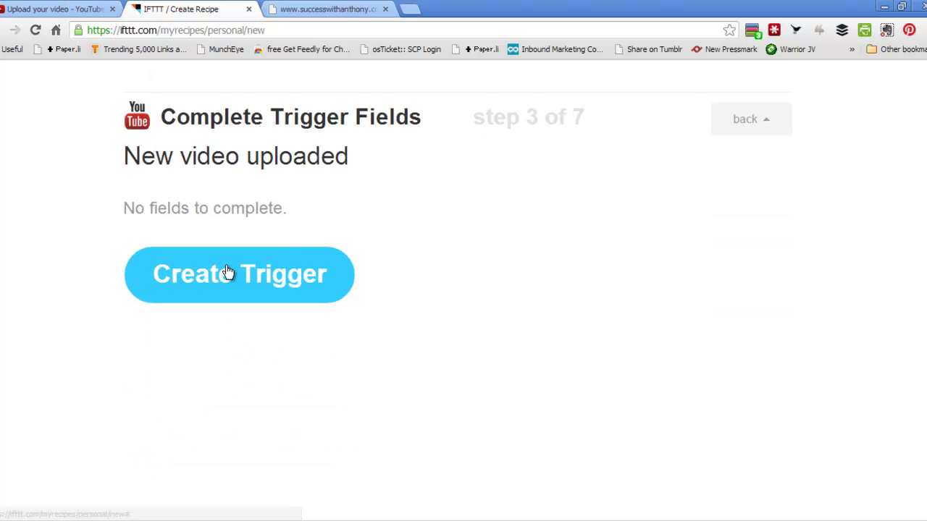
left_click(228, 271)
Choose WordPress as the recipe's action channel with the "Create a post" action.
left_click(621, 207)
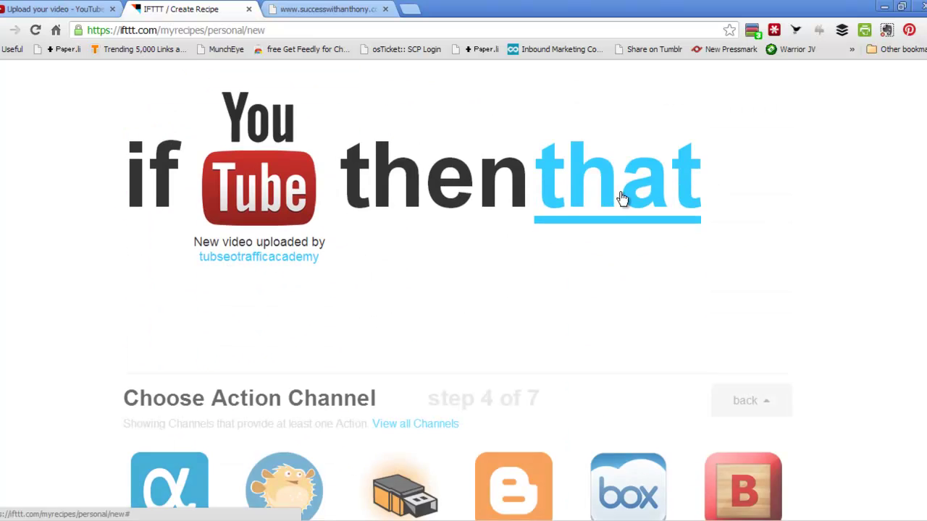
scroll(627, 216, "down", 8)
scroll(627, 227, "down", 3)
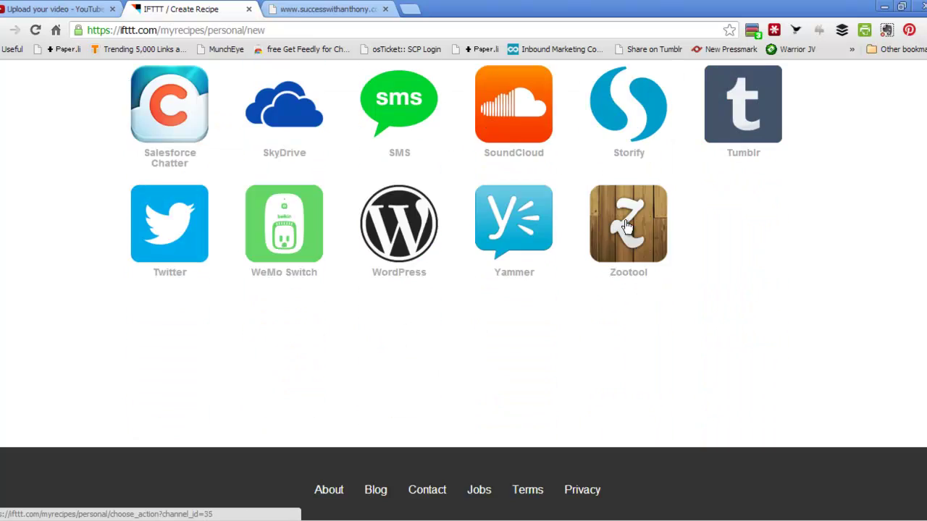
scroll(627, 232, "up", 2)
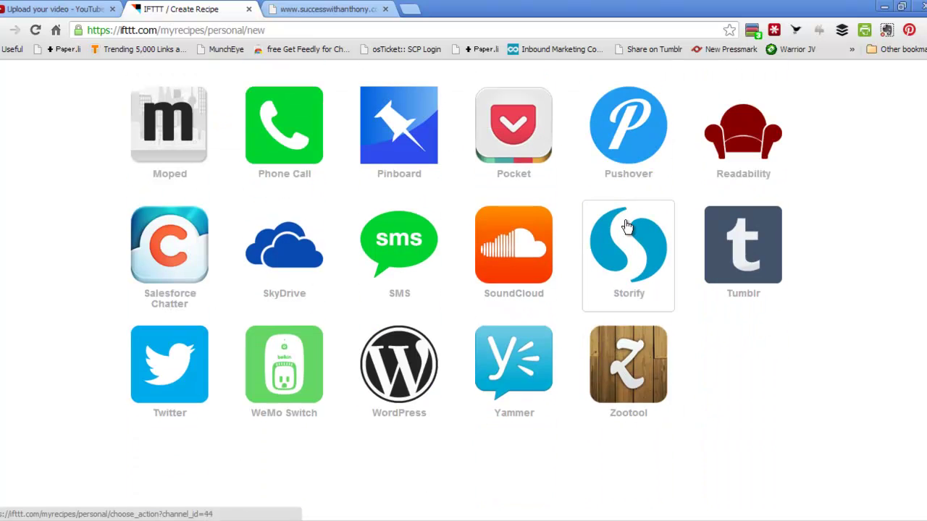
left_click(375, 364)
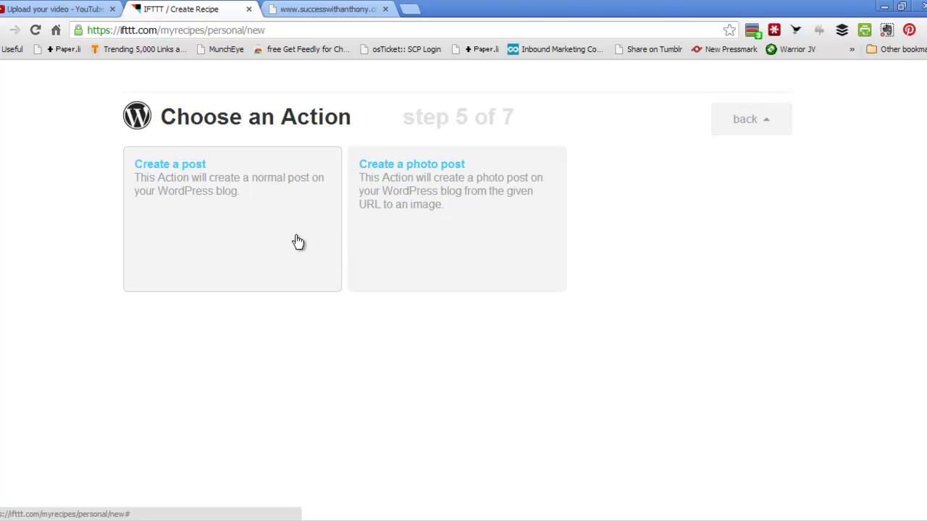
left_click(174, 169)
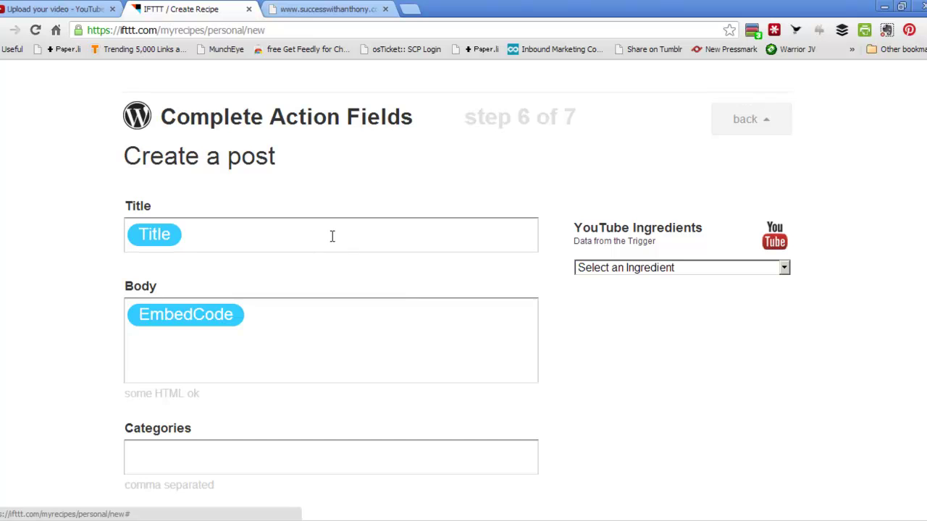
Insert the Video Title ingredient before the EmbedCode in the WordPress post's body.
left_click(127, 313)
left_click(784, 347)
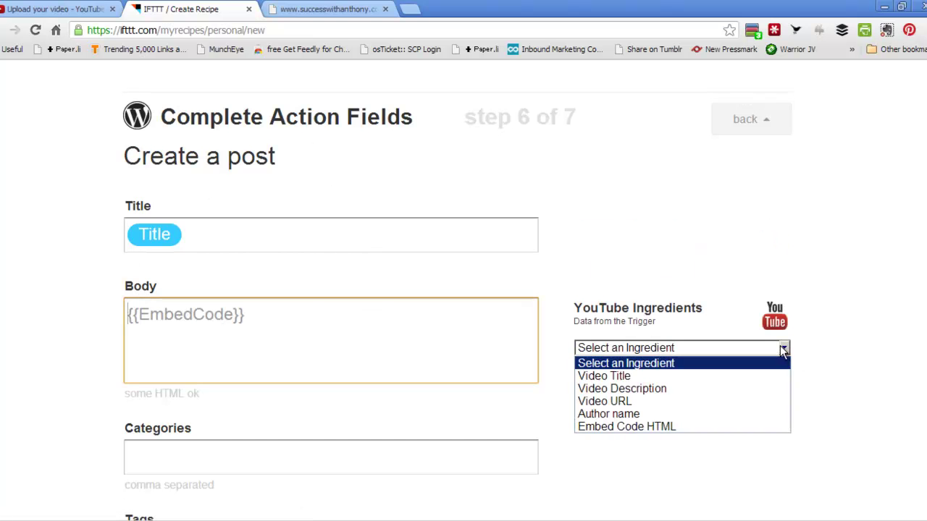
left_click(781, 376)
left_click(713, 318)
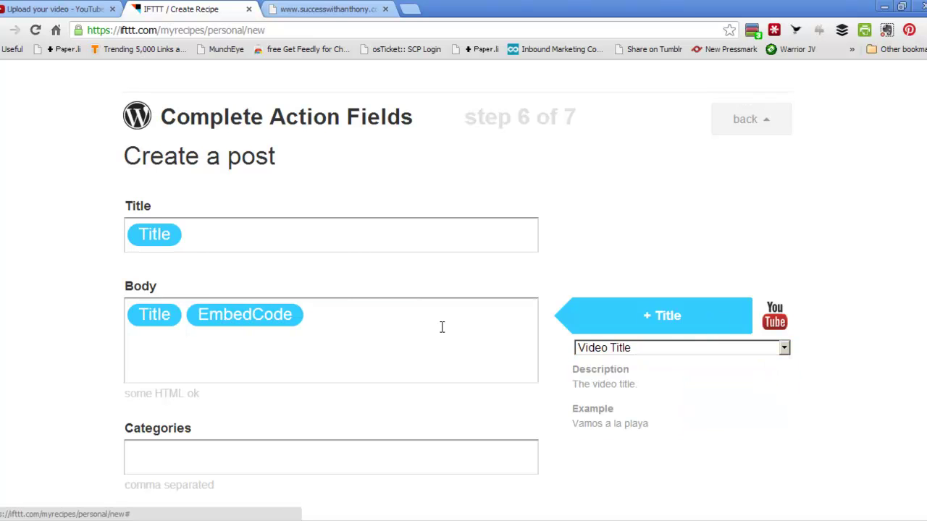
Add the Video Description and Video URL ingredients after the EmbedCode in the WordPress post's body.
left_click(391, 314)
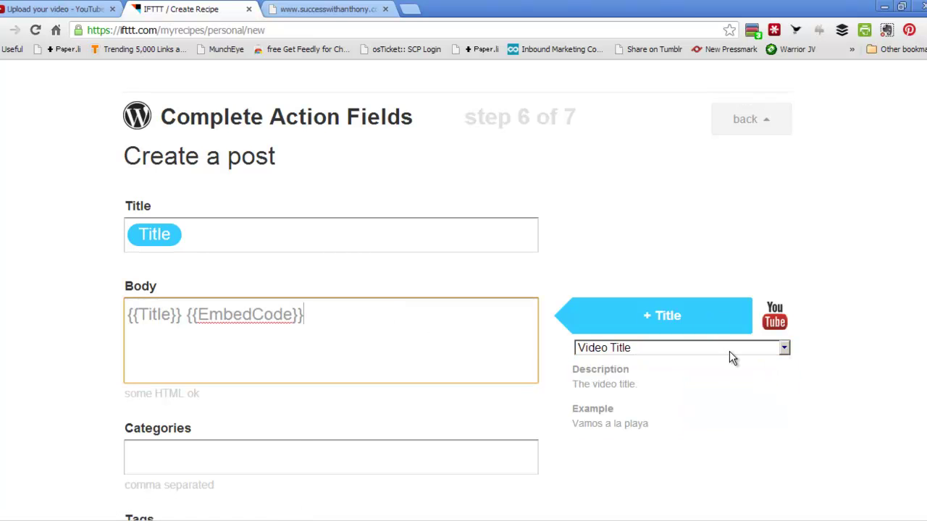
left_click(784, 347)
left_click(748, 389)
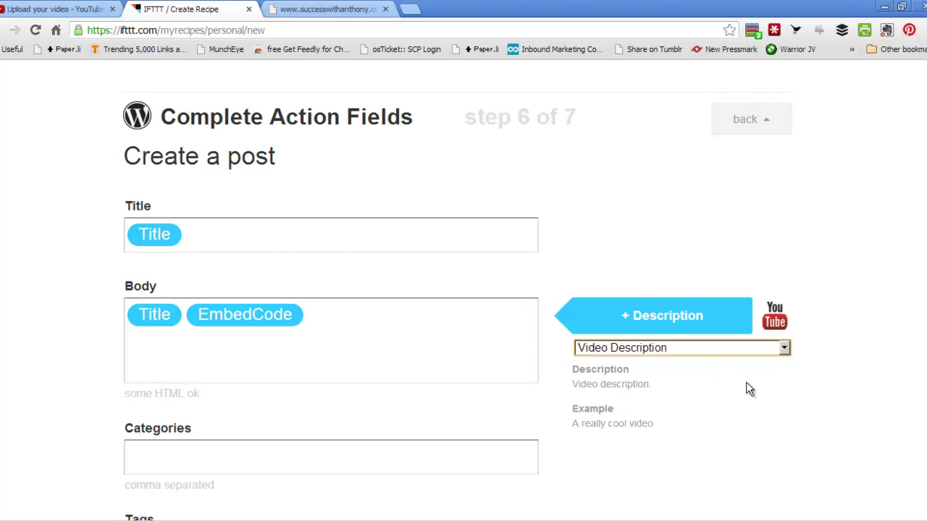
left_click(673, 325)
triple_click(790, 364)
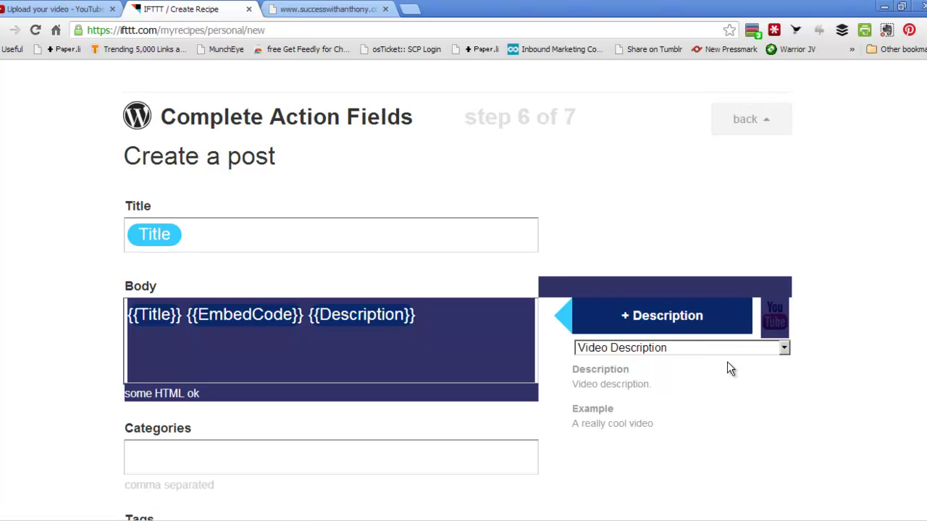
left_click(727, 369)
left_click(785, 347)
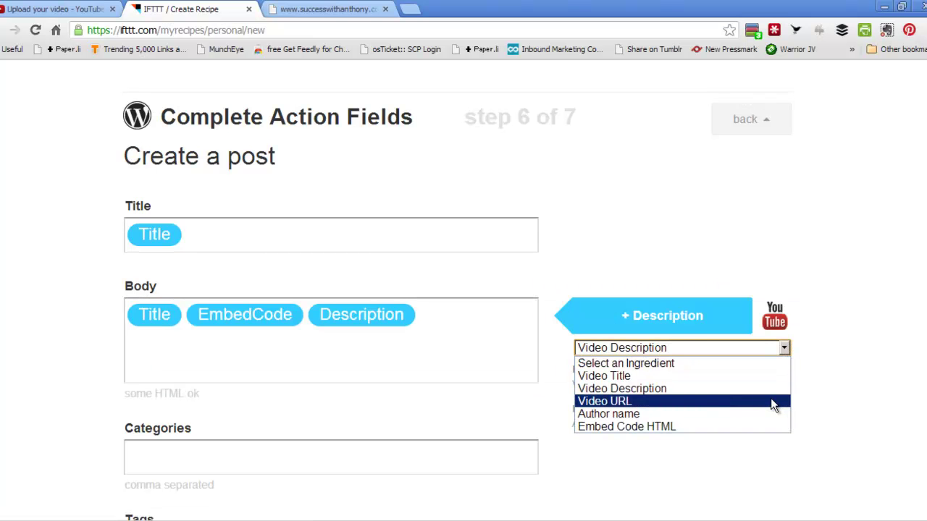
left_click(774, 402)
left_click(680, 322)
Add the Author name ingredient at the end of the WordPress post's body.
left_click(785, 347)
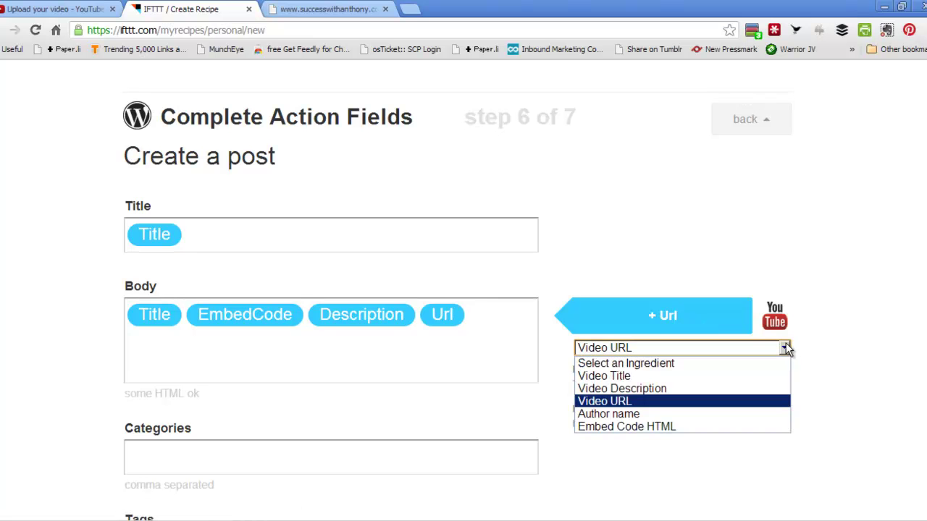
left_click(772, 411)
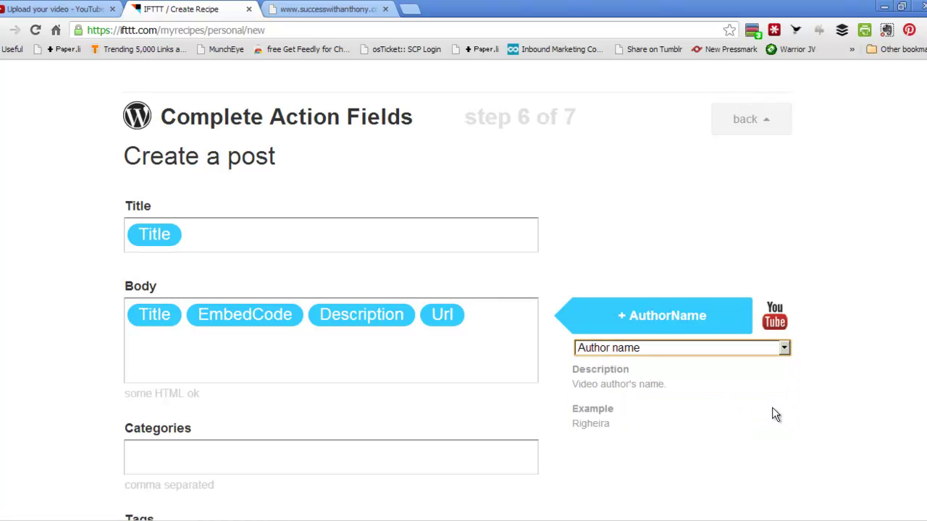
left_click(653, 320)
scroll(722, 391, "down", 2)
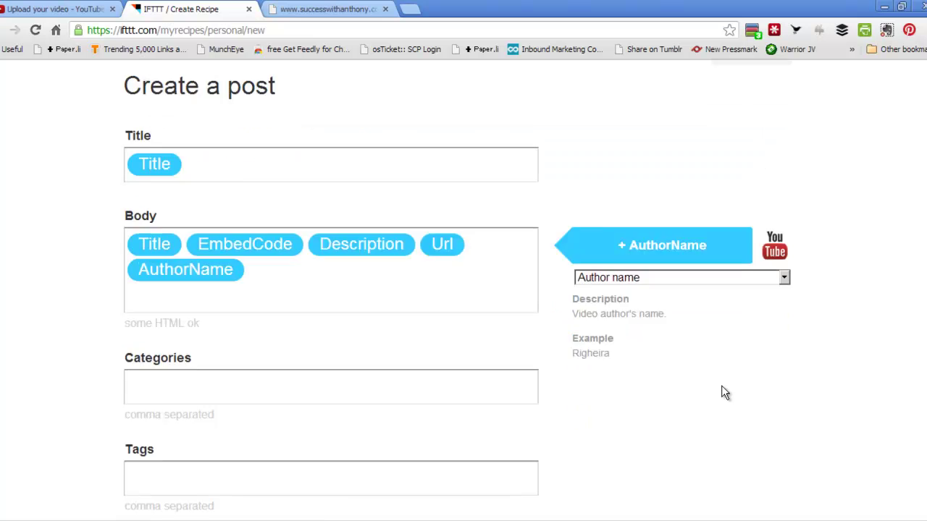
Enter "featured small," as the WordPress post's categories.
left_click(279, 320)
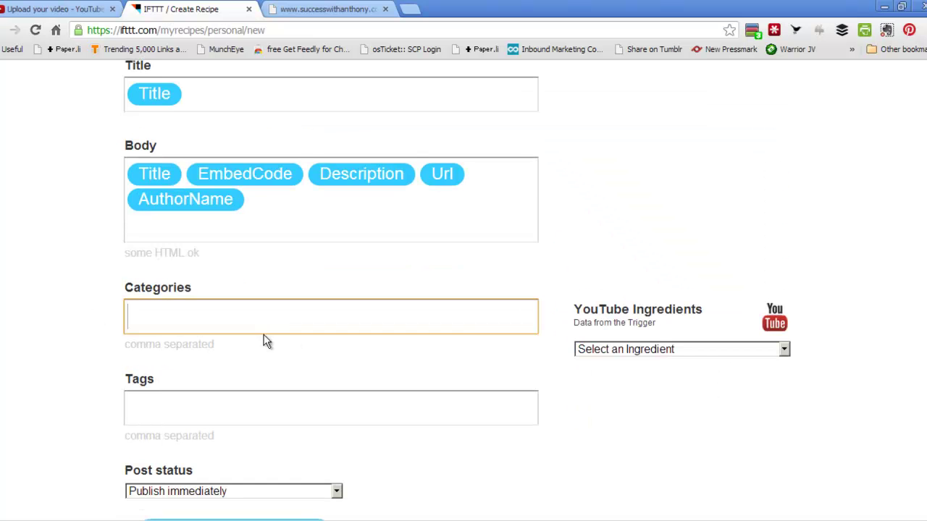
left_click(276, 411)
scroll(377, 411, "down", 1)
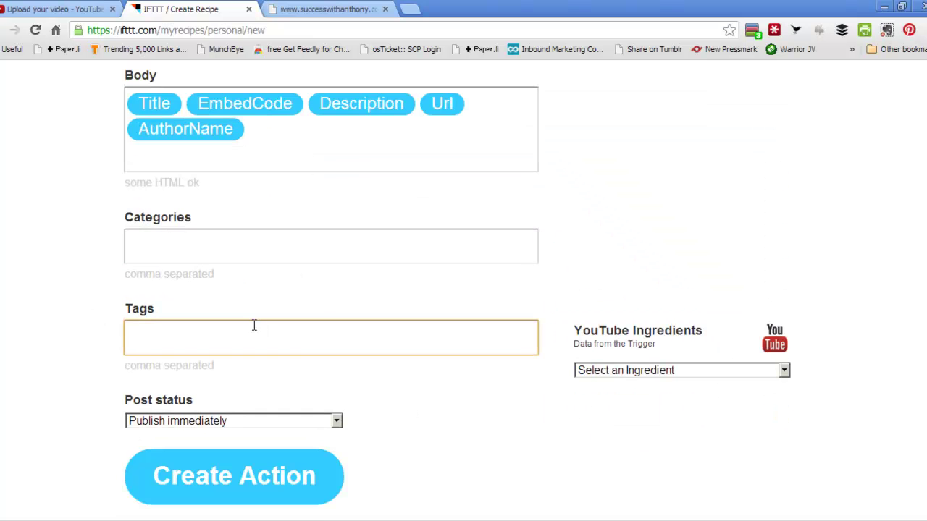
left_click(785, 371)
left_click(341, 326)
left_click(249, 241)
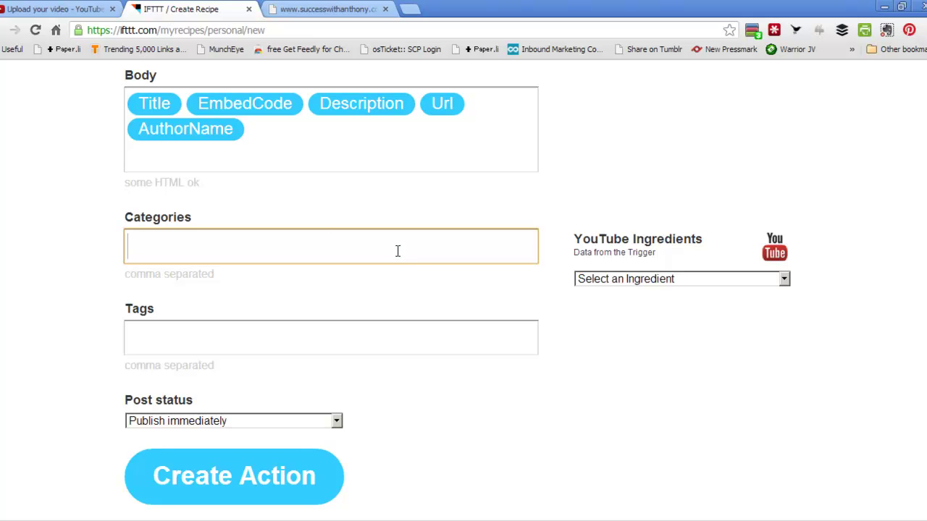
type("featured sma")
key("BackSpace")
type("ma")
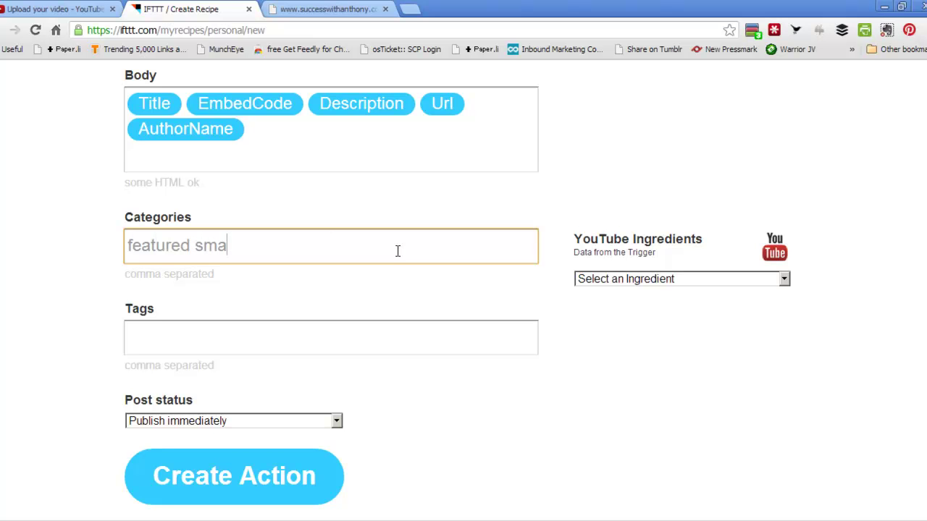
type("ll,")
Enter "Video seo, video optimization, youtube seo" as the WordPress post's tags.
left_click(342, 342)
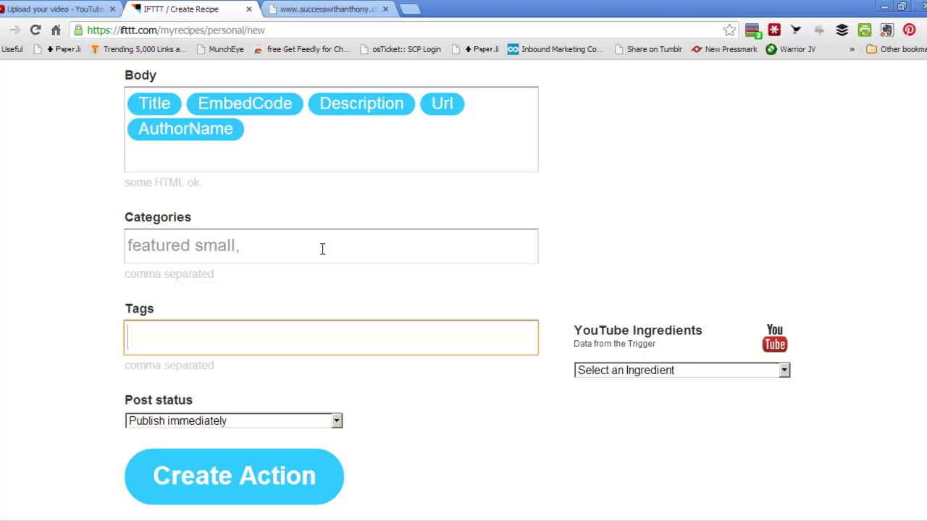
scroll(457, 380, "down", 1)
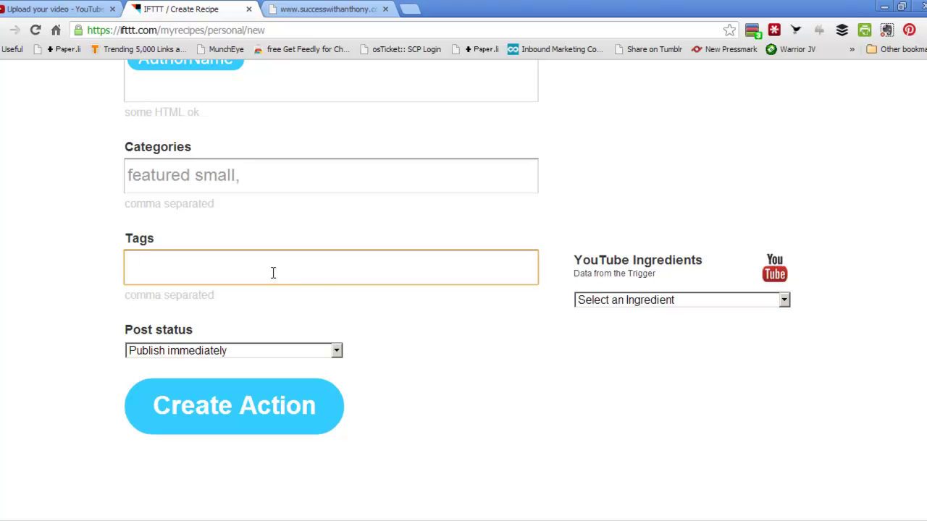
type("Video seo, ")
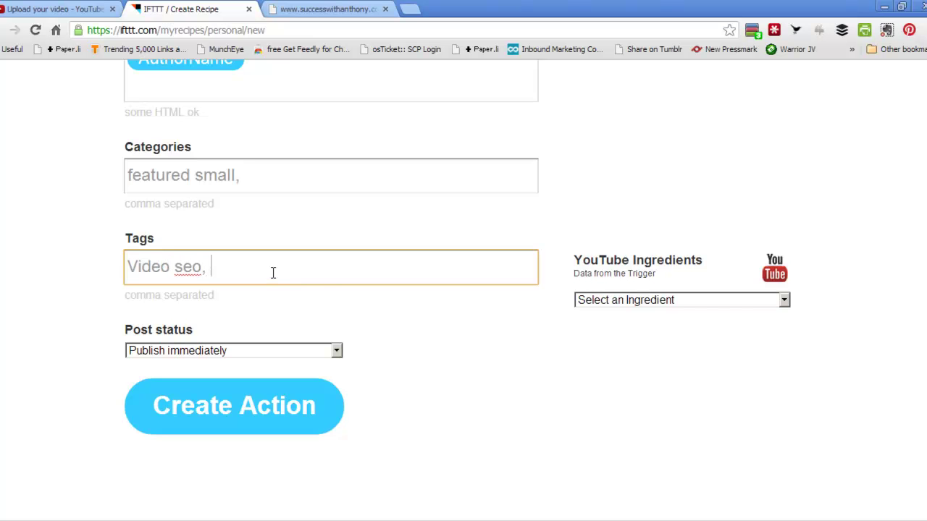
type("video optimization")
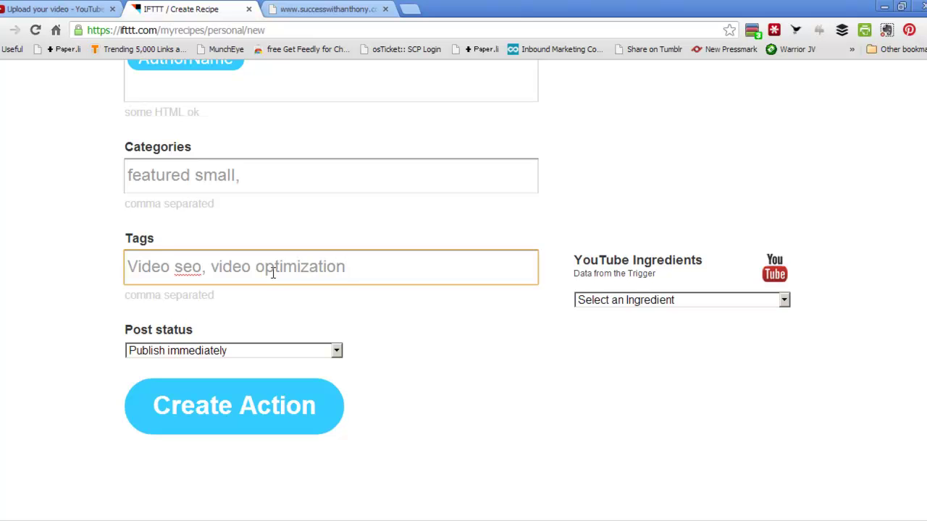
type(",")
type("n, yoiutube")
key("BackSpace")
key("BackSpace")
key("BackSpace")
key("BackSpace")
key("BackSpace")
key("BackSpace")
type("outube s")
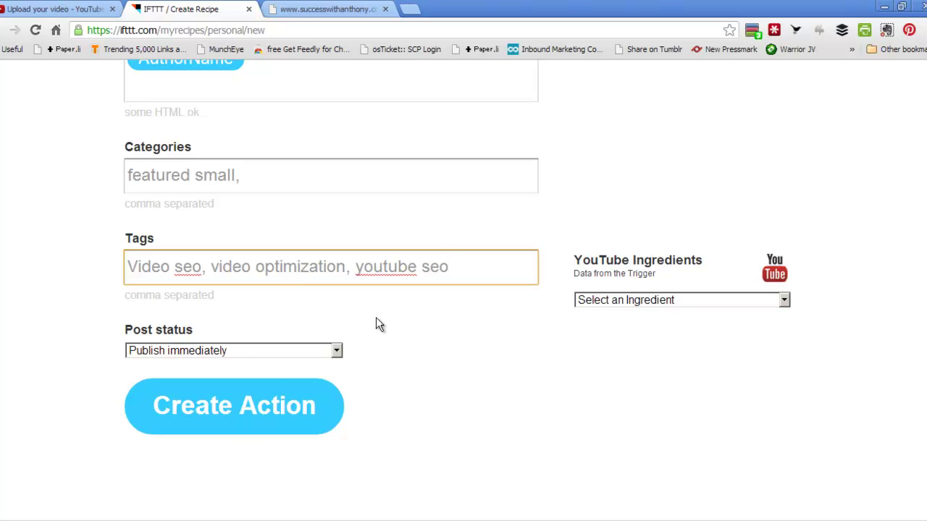
Keep the post status at "Publish immediately", then create the WordPress action and activate the recipe.
left_click(336, 352)
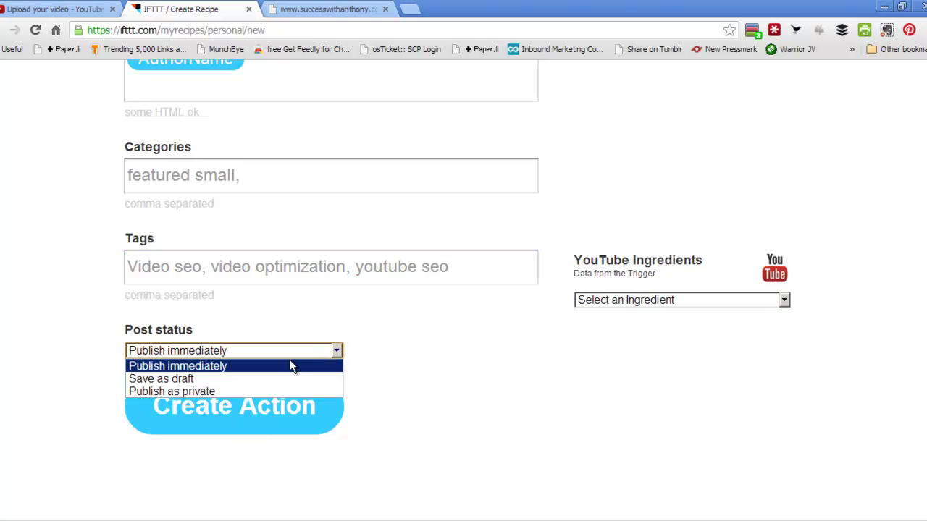
left_click(382, 378)
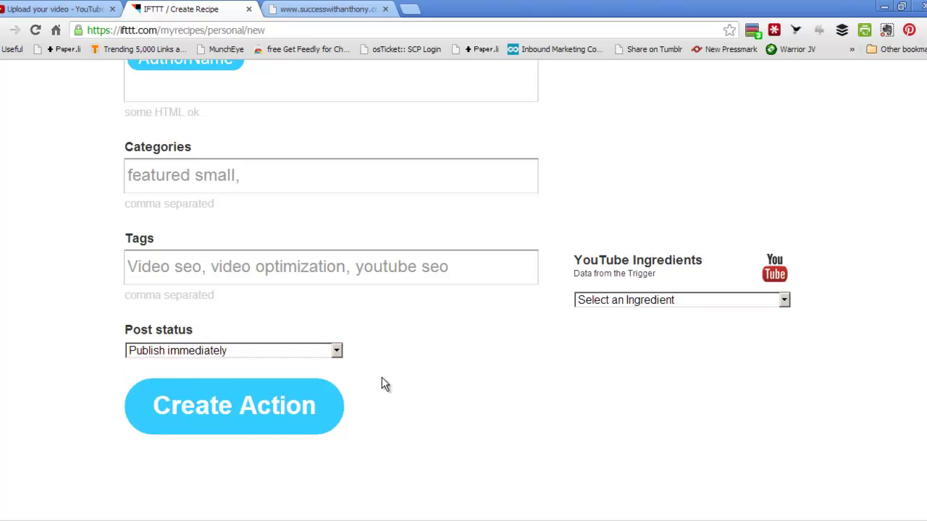
left_click(246, 410)
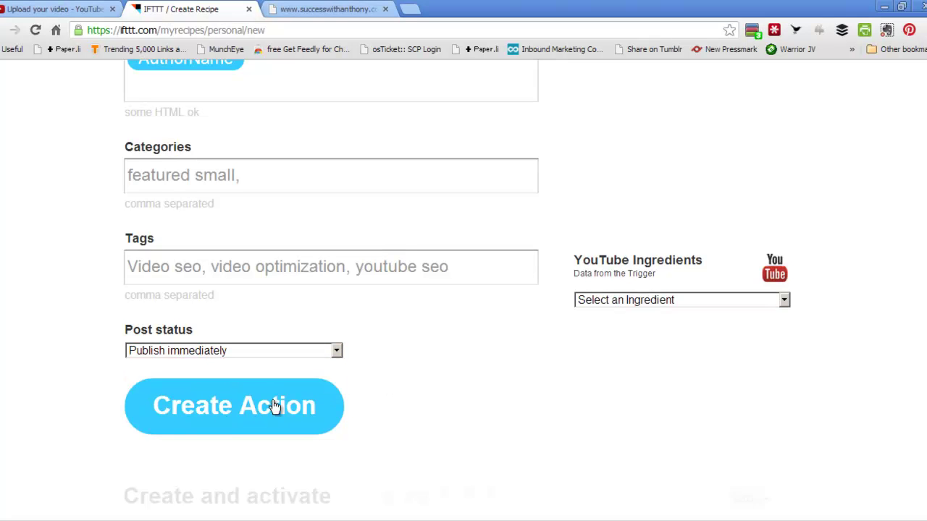
left_click(273, 435)
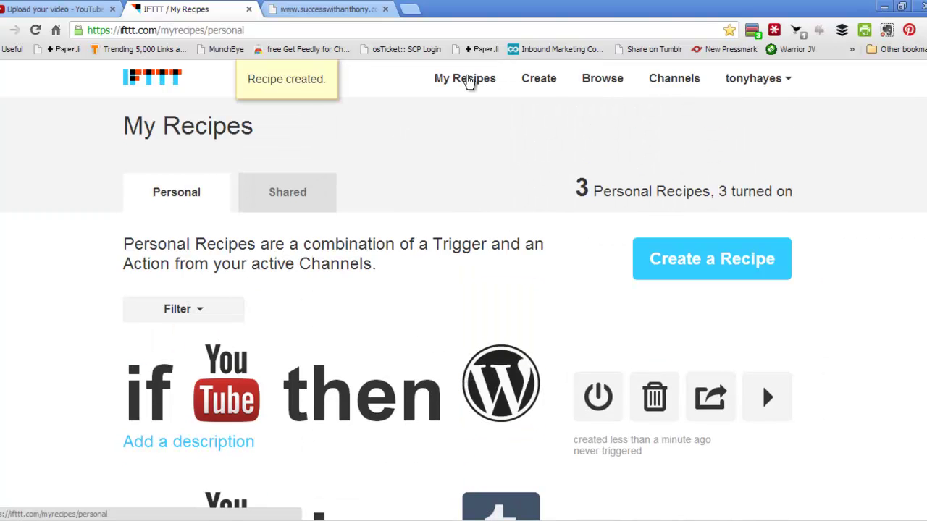
Start a new recipe with YouTube's "New video uploaded" as its trigger.
left_click(540, 84)
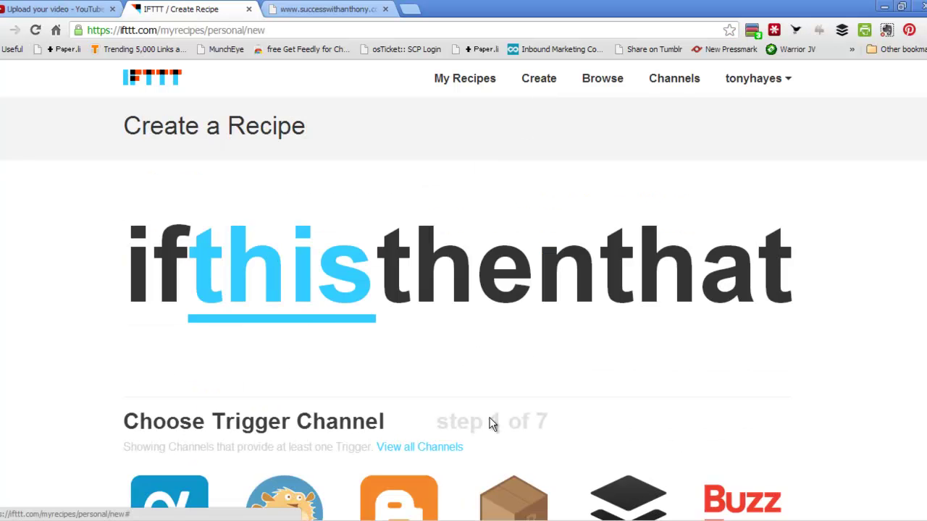
scroll(577, 465, "down", 15)
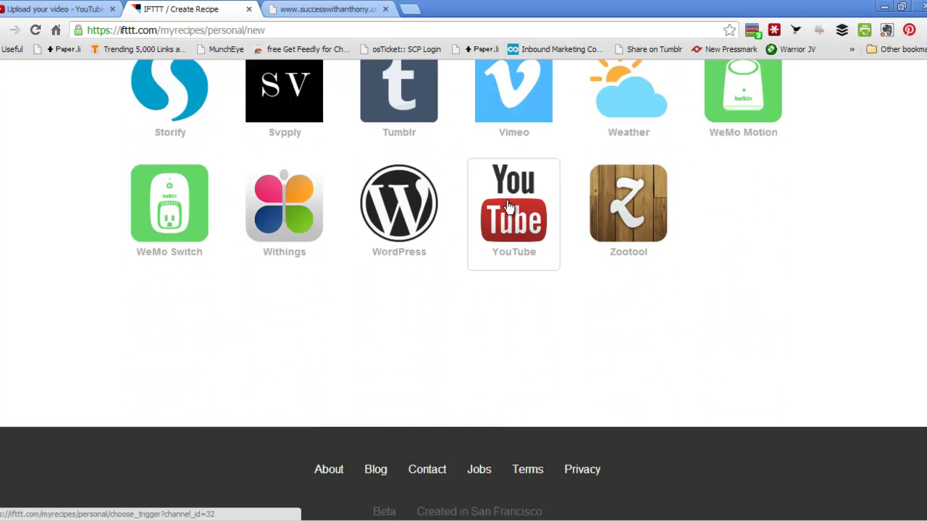
left_click(509, 207)
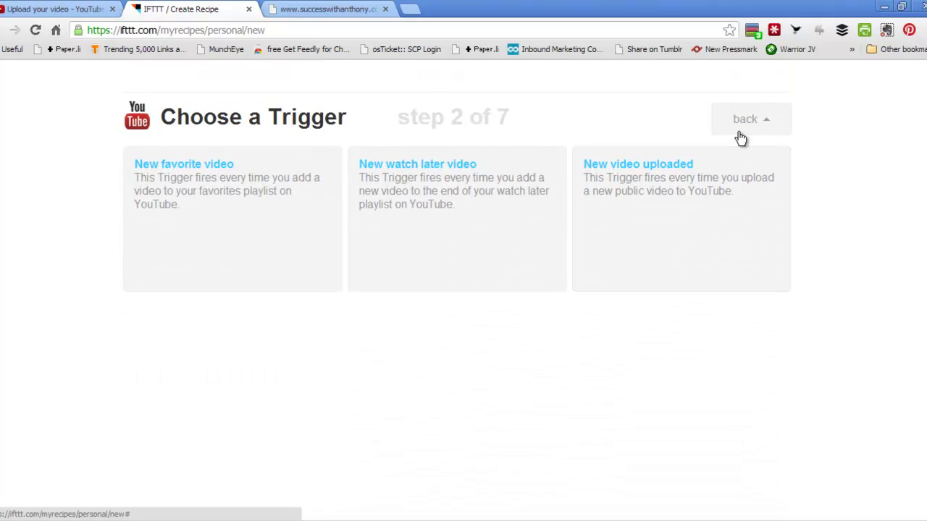
left_click(657, 174)
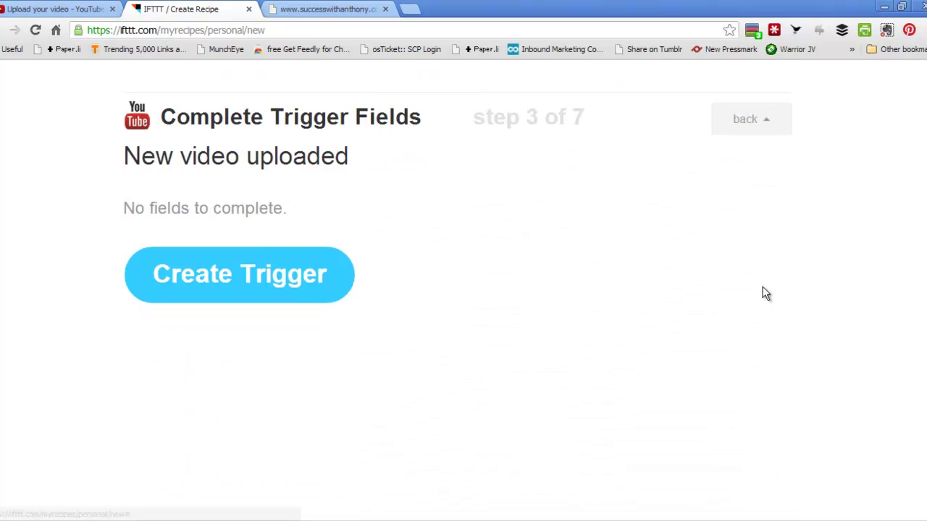
left_click(275, 272)
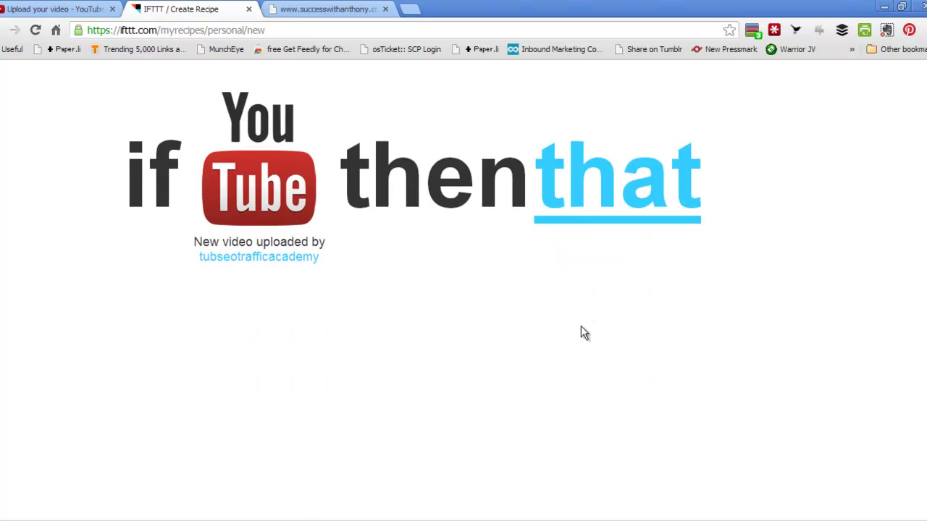
Choose Delicious as the recipe's action channel with the "Add a public bookmark" action.
left_click(598, 213)
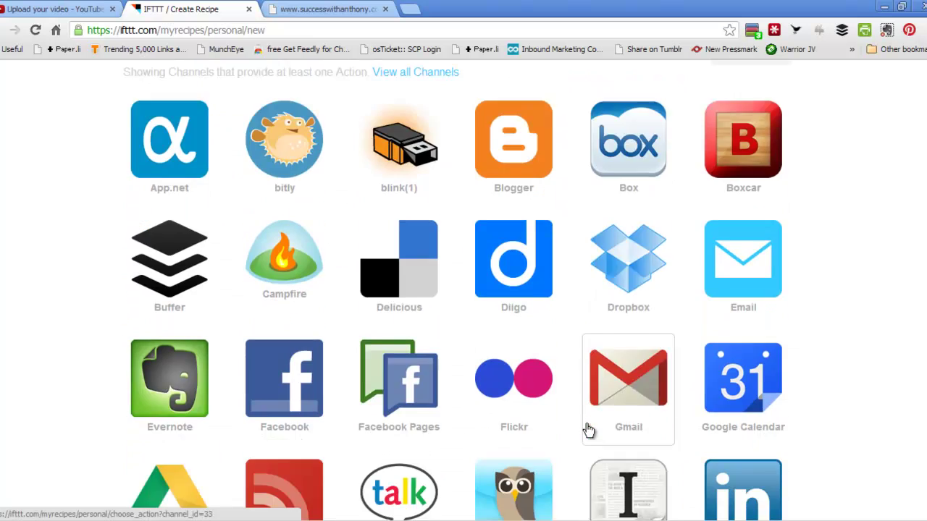
scroll(588, 430, "down", 9)
scroll(587, 424, "up", 2)
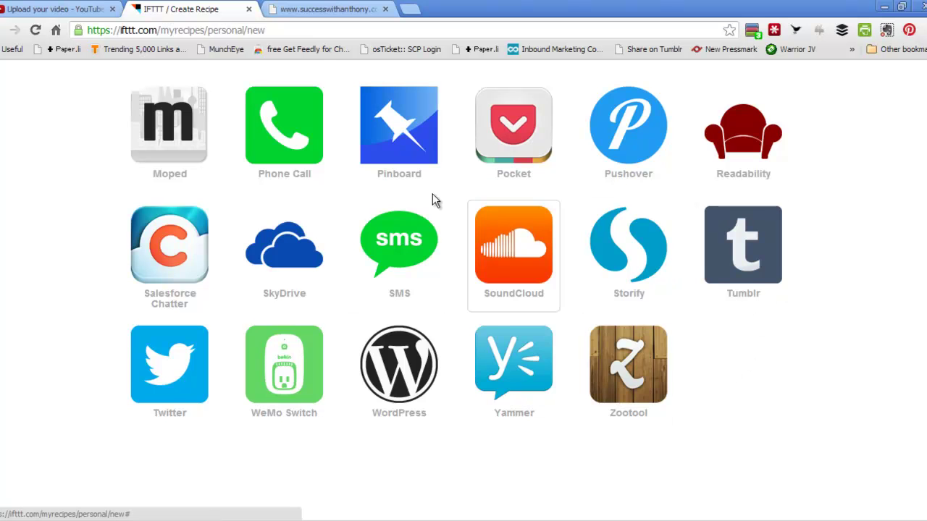
scroll(472, 399, "up", 2)
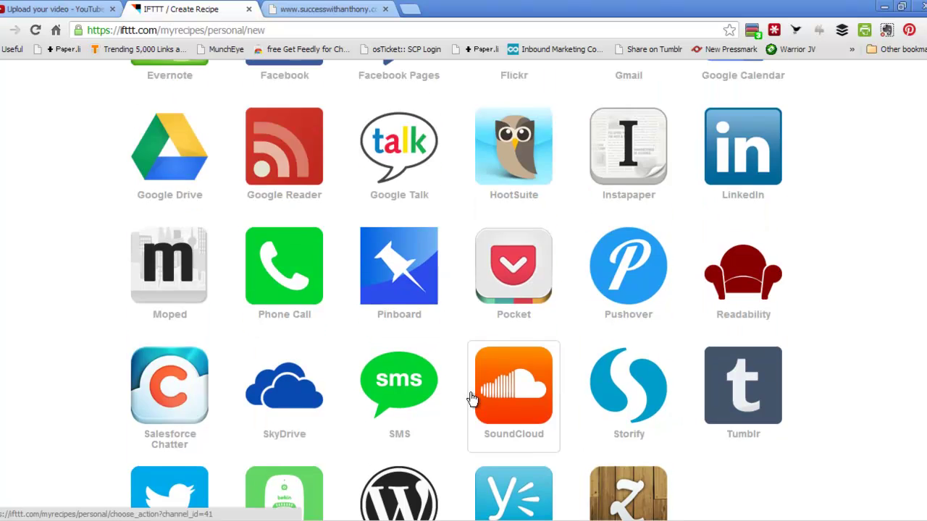
scroll(471, 399, "up", 5)
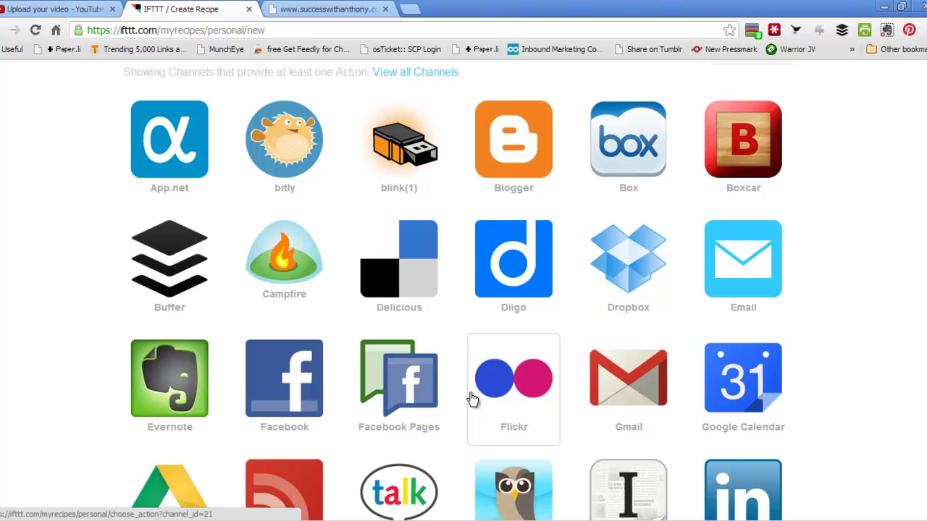
scroll(472, 399, "down", 1)
scroll(472, 399, "up", 1)
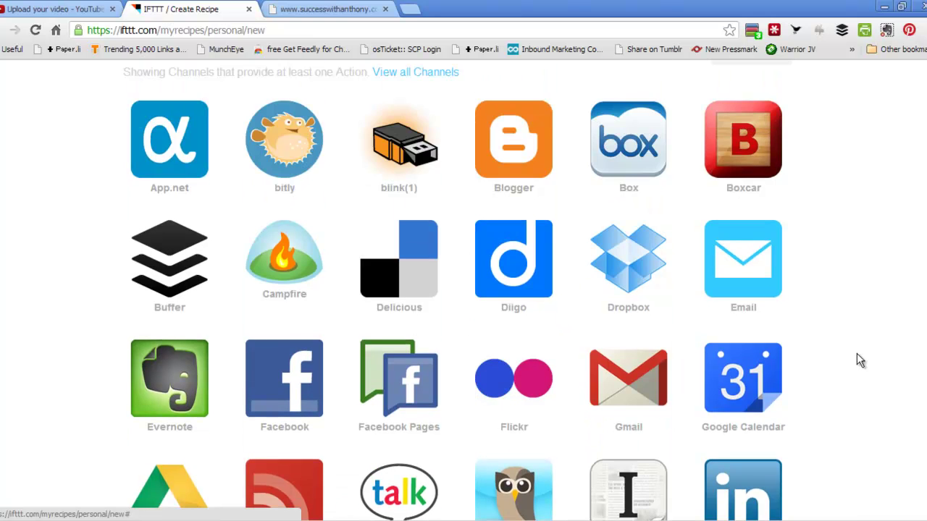
scroll(857, 359, "down", 2)
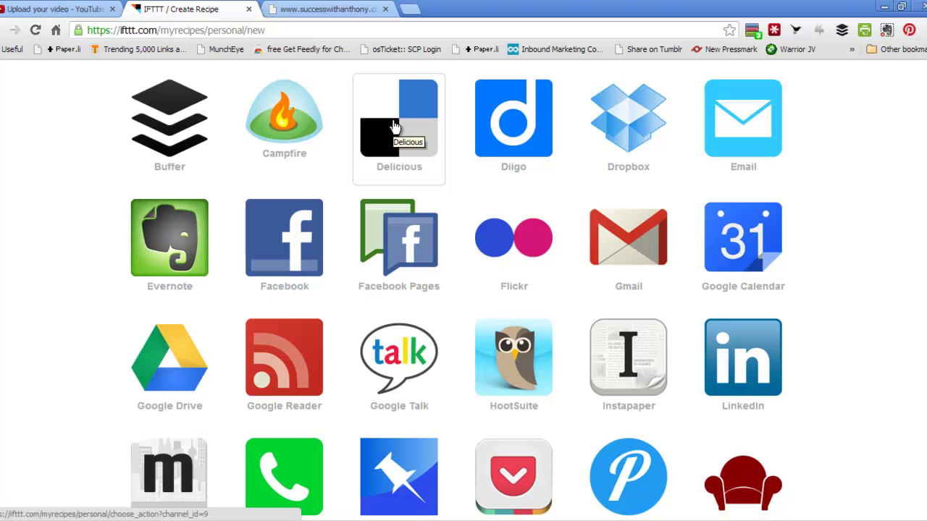
scroll(502, 161, "up", 5)
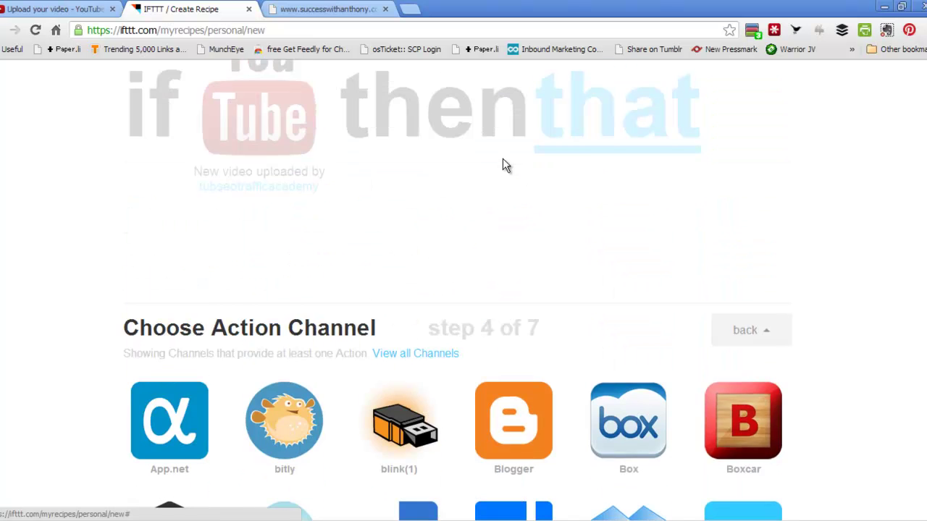
scroll(501, 170, "down", 5)
scroll(500, 179, "up", 2)
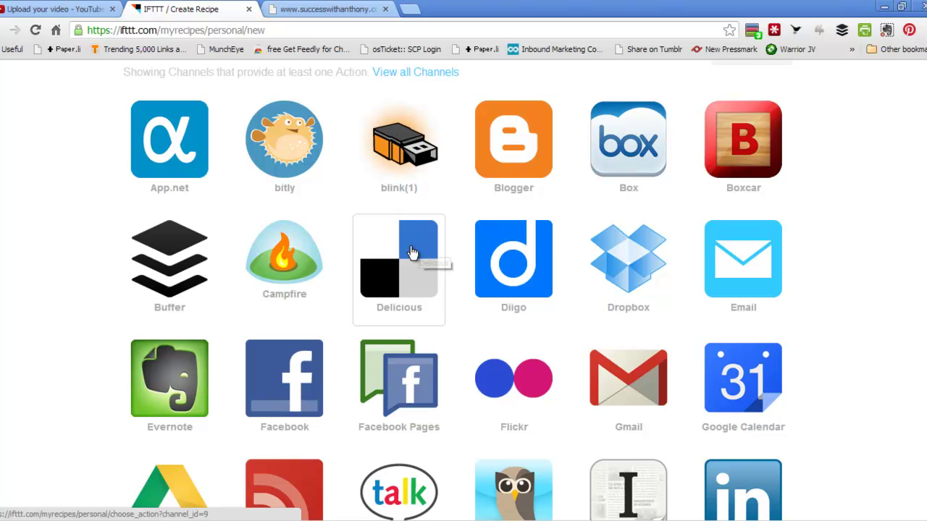
left_click(404, 247)
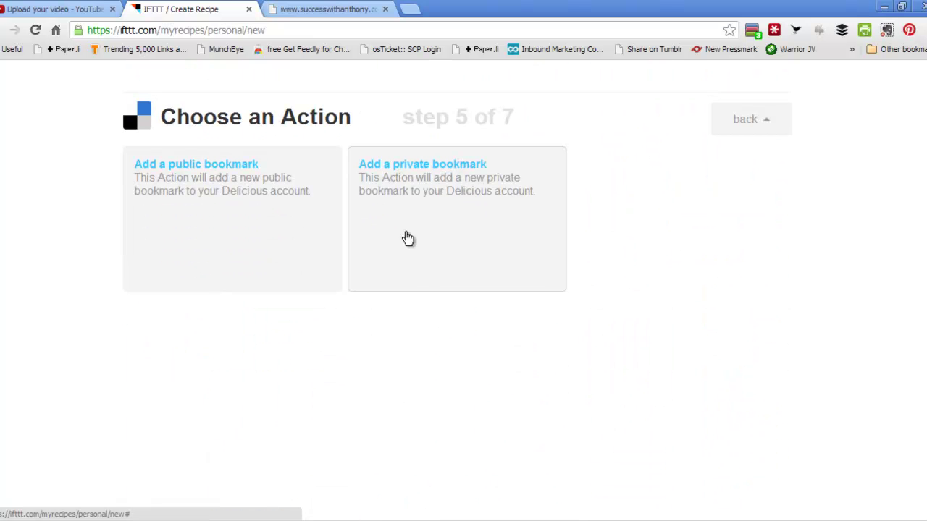
left_click(206, 169)
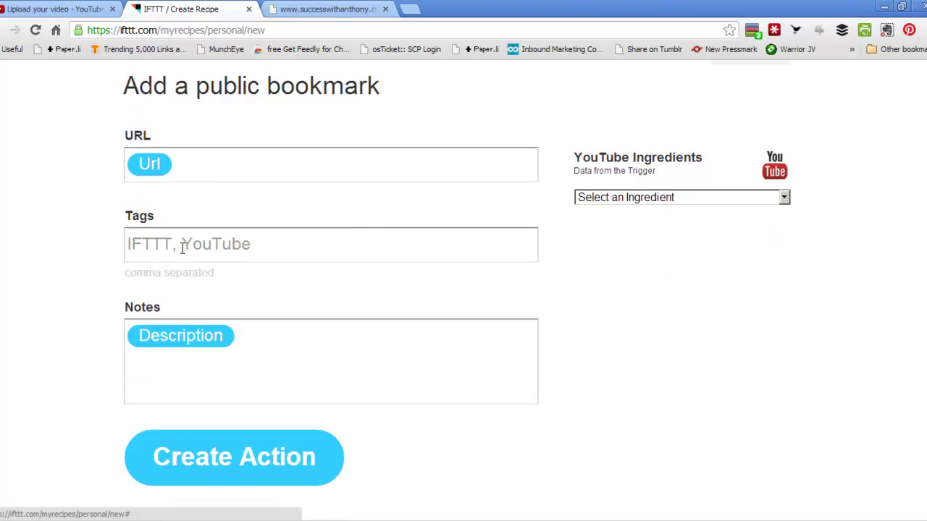
Remove the IFTTT tag from the Delicious bookmark's tags, leaving "YouTube,".
left_click_drag(183, 247, 109, 239)
key("BackSpace")
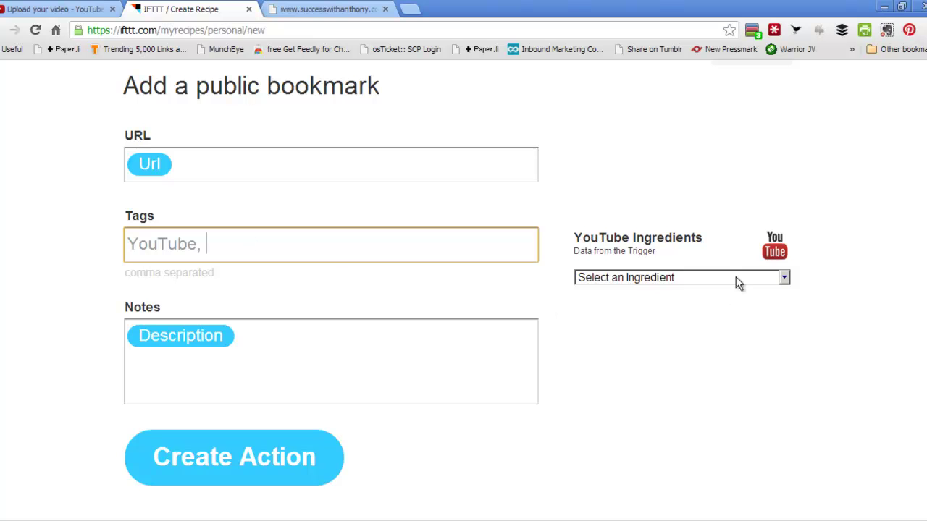
left_click(784, 279)
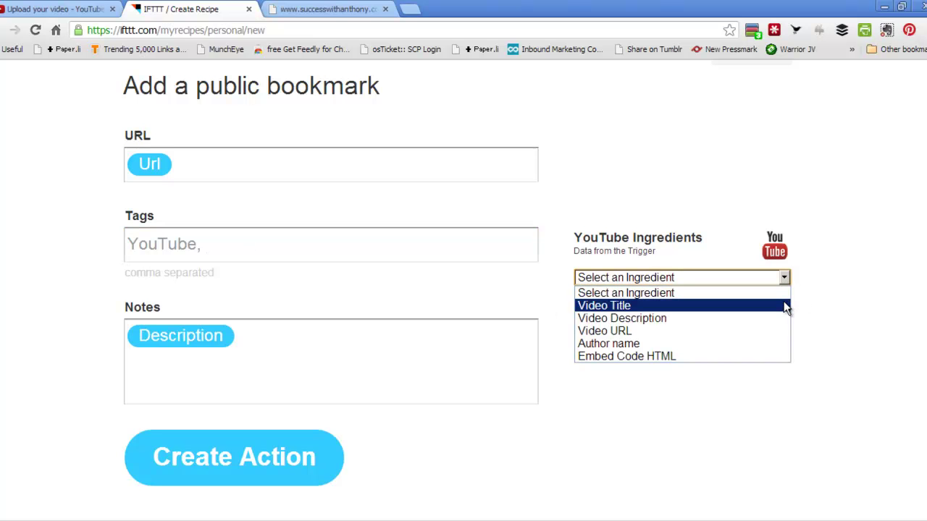
Insert the Video Title ingredient before the Description in the Delicious bookmark's notes.
left_click(136, 332)
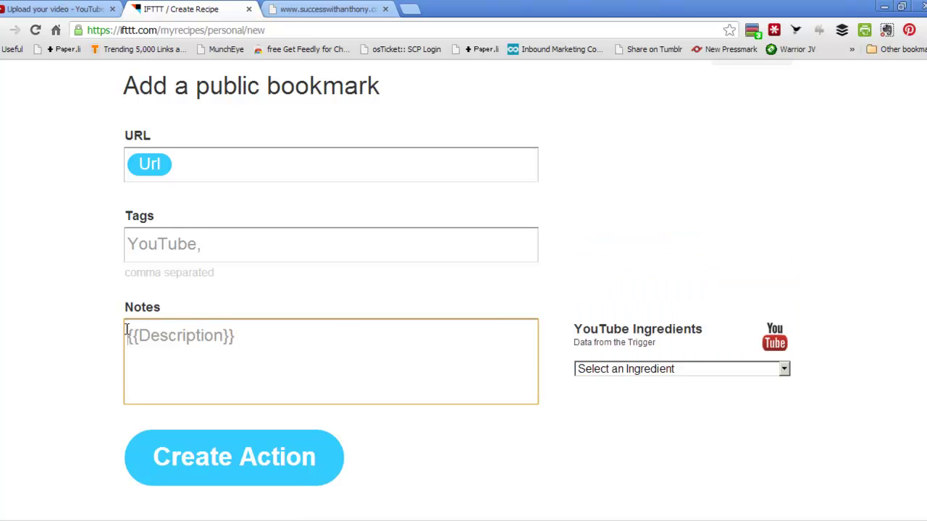
left_click(782, 369)
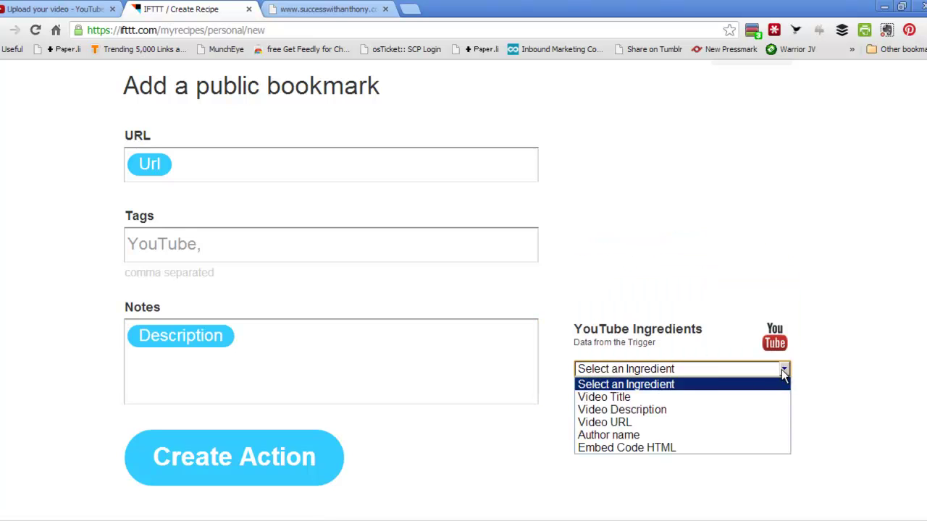
left_click(683, 397)
left_click(678, 337)
Add the Video URL ingredient after the Description in the Delicious bookmark's notes.
left_click(430, 333)
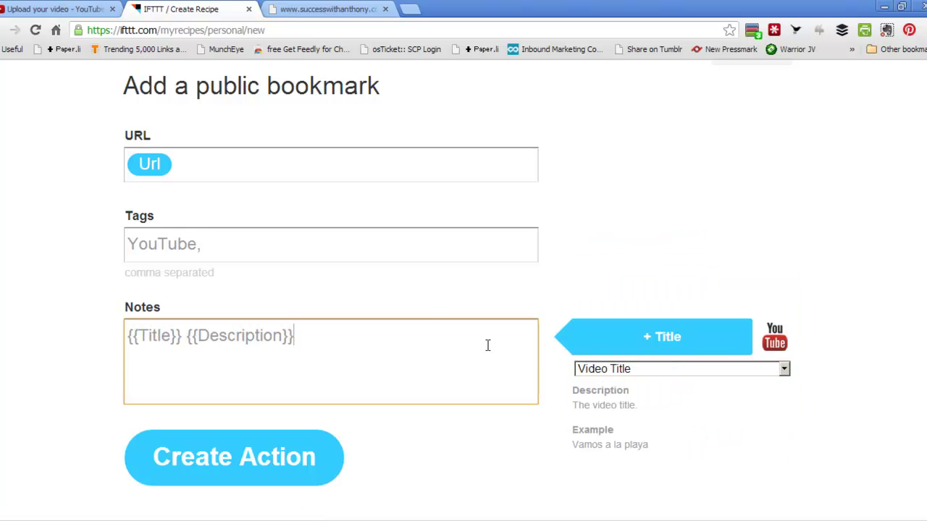
left_click(784, 370)
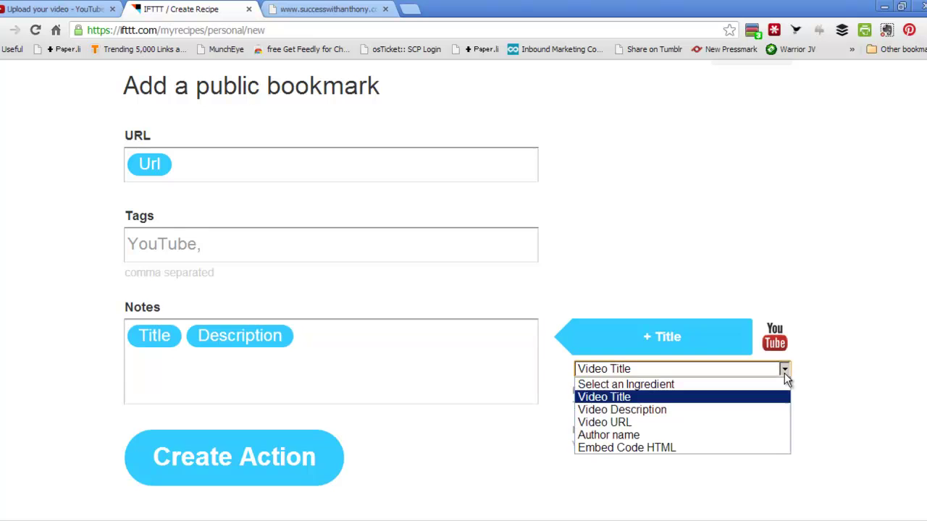
left_click(778, 422)
left_click(695, 349)
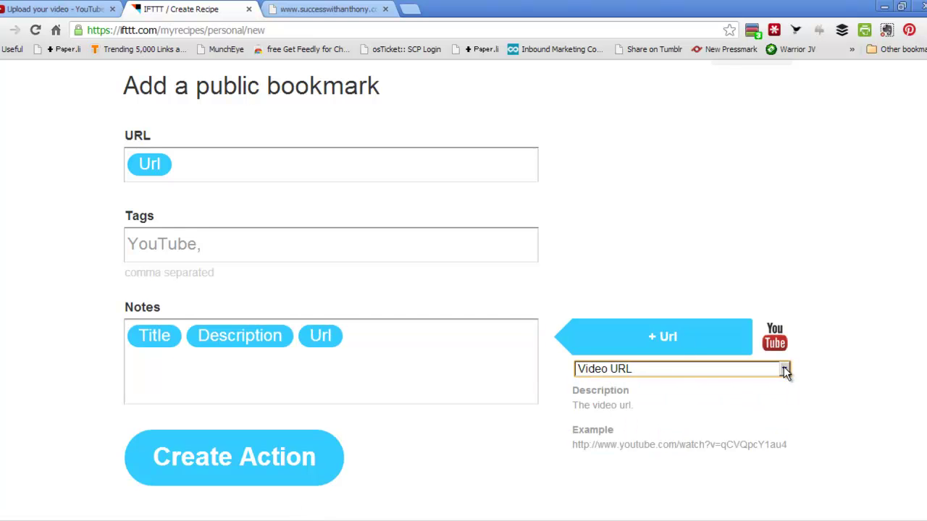
Add the Author name ingredient at the end of the Delicious bookmark's notes.
left_click(783, 371)
left_click(780, 433)
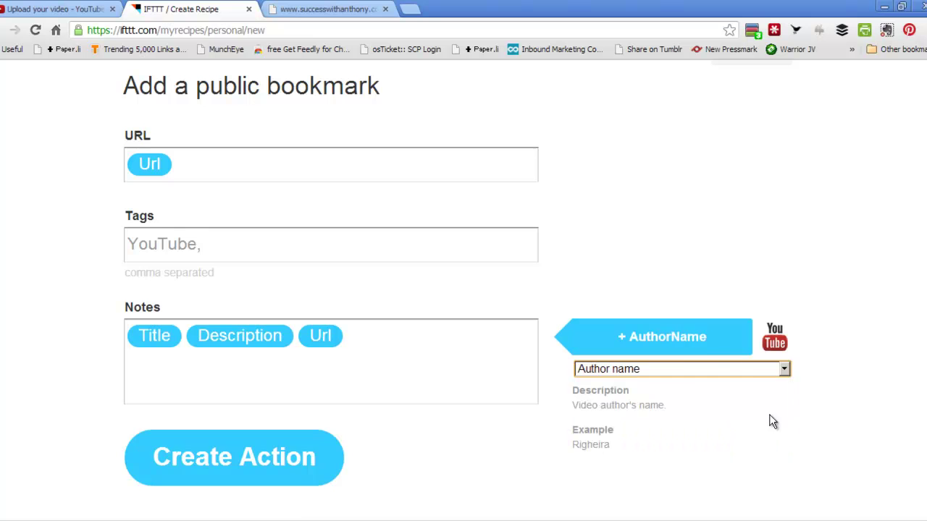
left_click(694, 338)
left_click(785, 370)
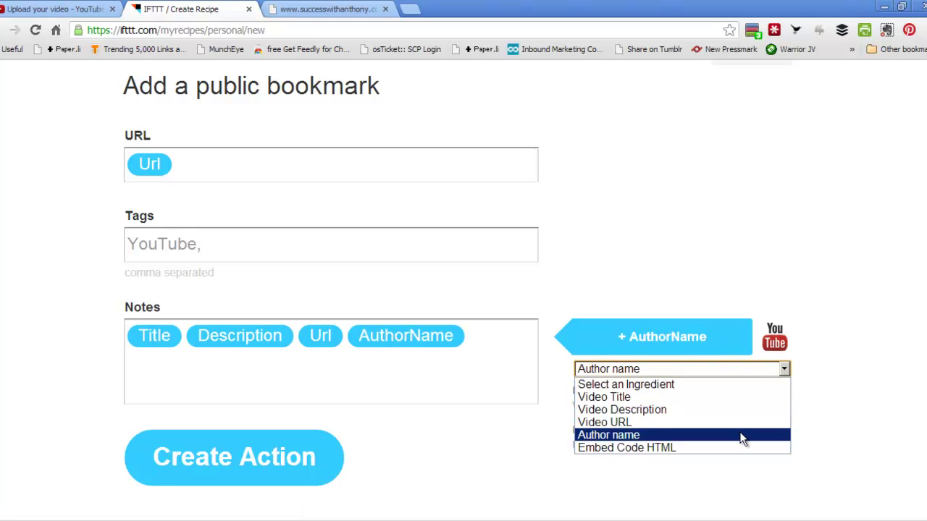
Replace the bookmark's tags with "Video seo, video optimization, youtube seo".
left_click(231, 244)
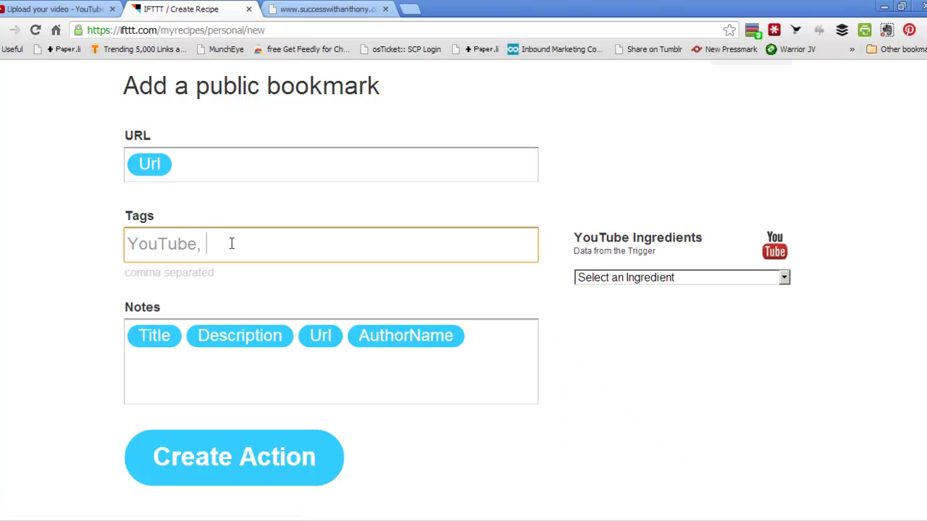
left_click_drag(231, 243, 73, 249)
type("Video")
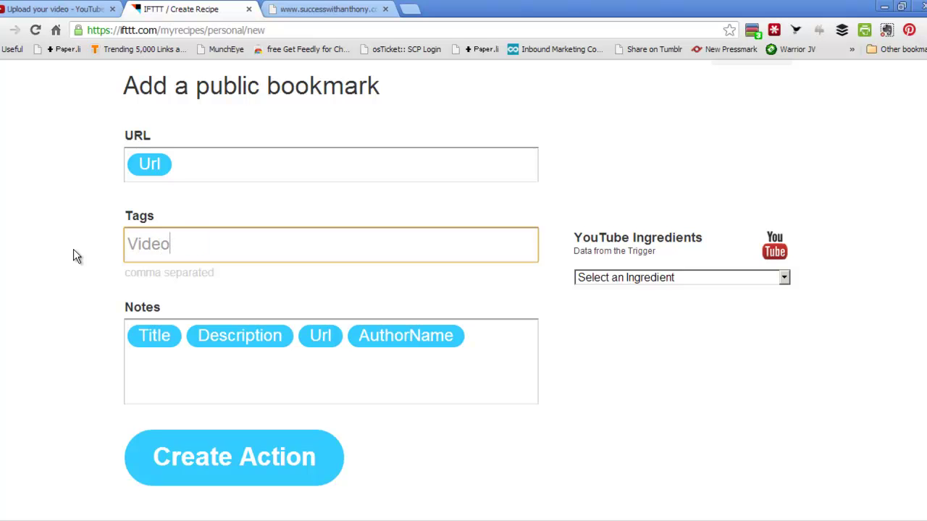
type(" seo, video opti")
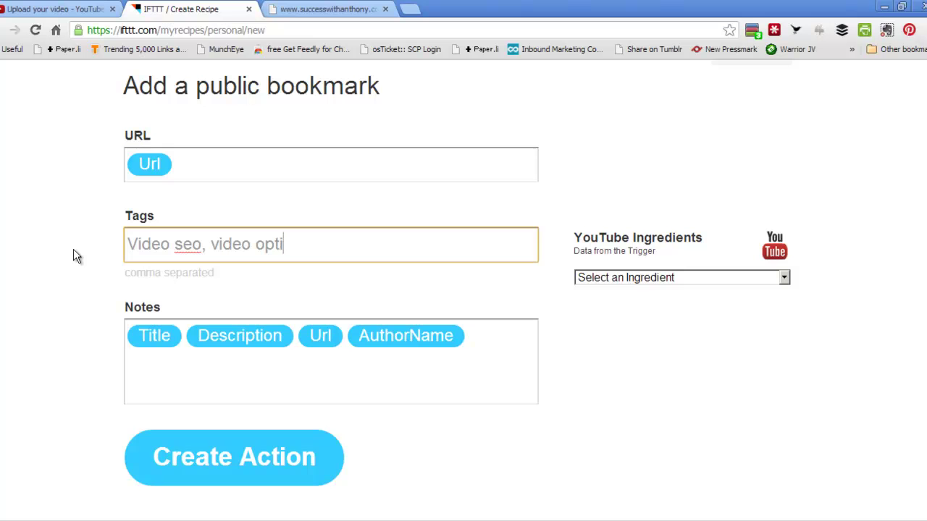
type("mization, ")
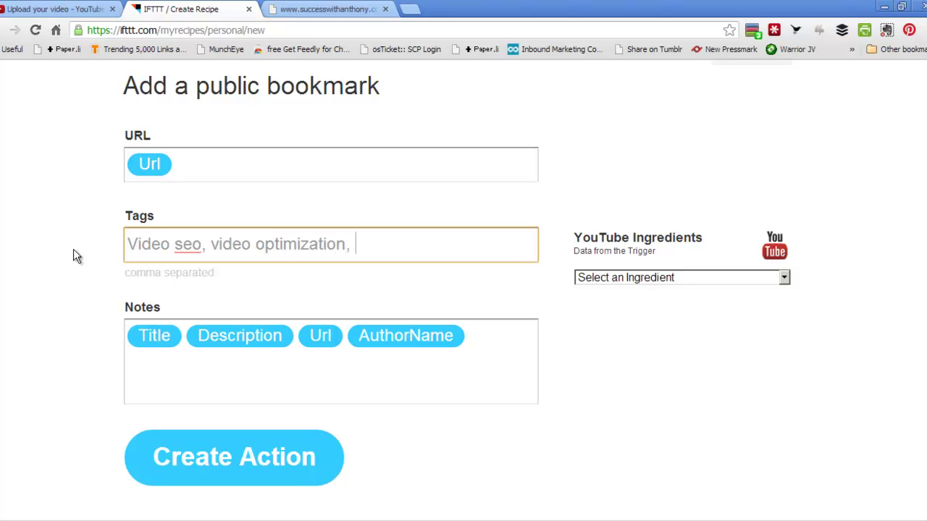
type("youtube seo")
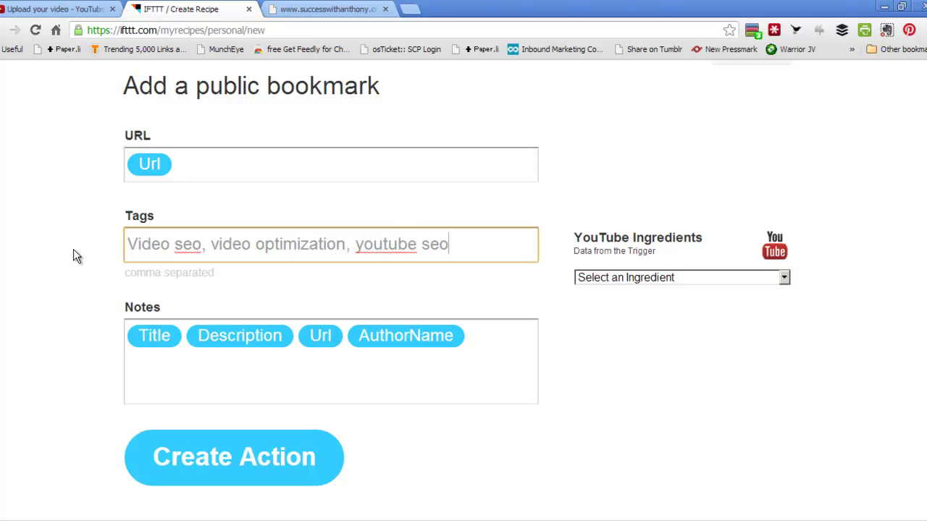
Delete the Url ingredient between Description and AuthorName in the bookmark's notes.
left_click(276, 162)
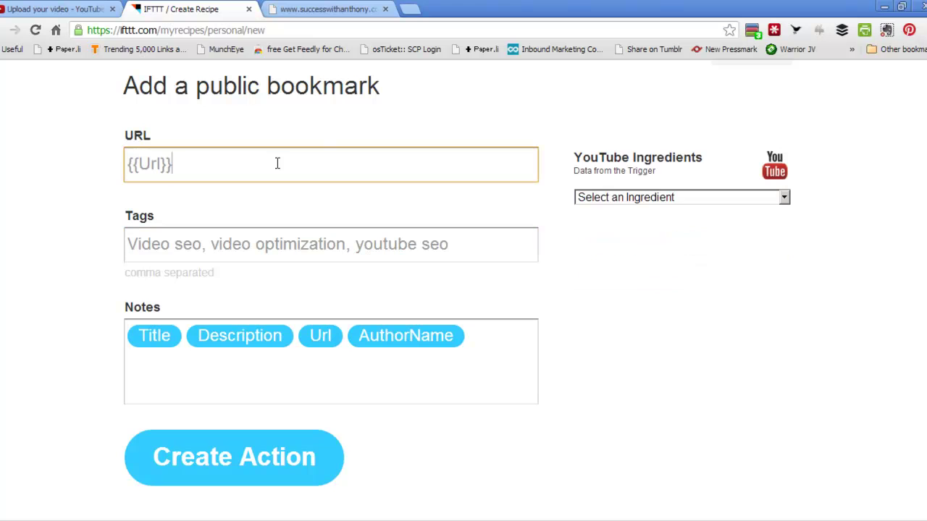
left_click(349, 341)
key("BackSpace")
key("BackSpace")
key("BackSpace")
key("BackSpace")
key("BackSpace")
key("BackSpace")
key("BackSpace")
key("BackSpace")
key("BackSpace")
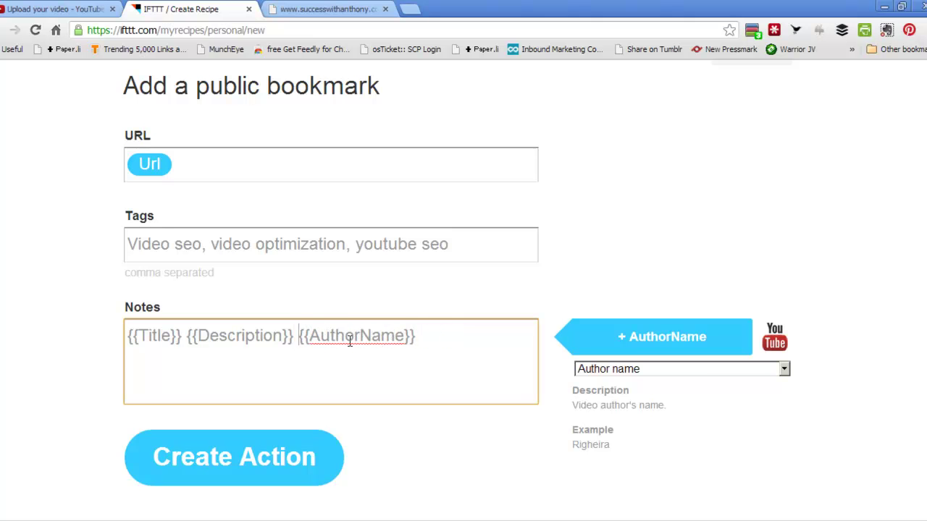
left_click(785, 370)
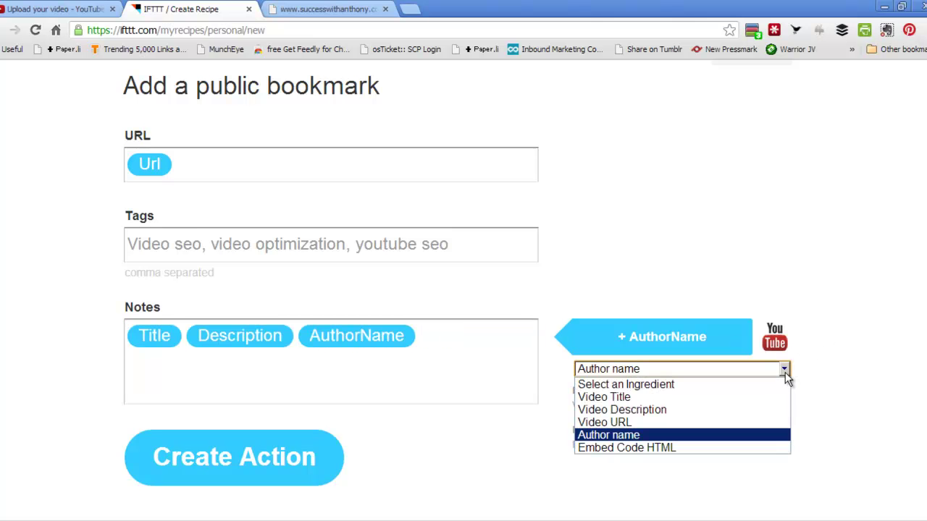
left_click(709, 275)
Extend the bookmark's tags to read "Video seo 2013, video optimization tips, youtube seo strategies".
left_click(489, 243)
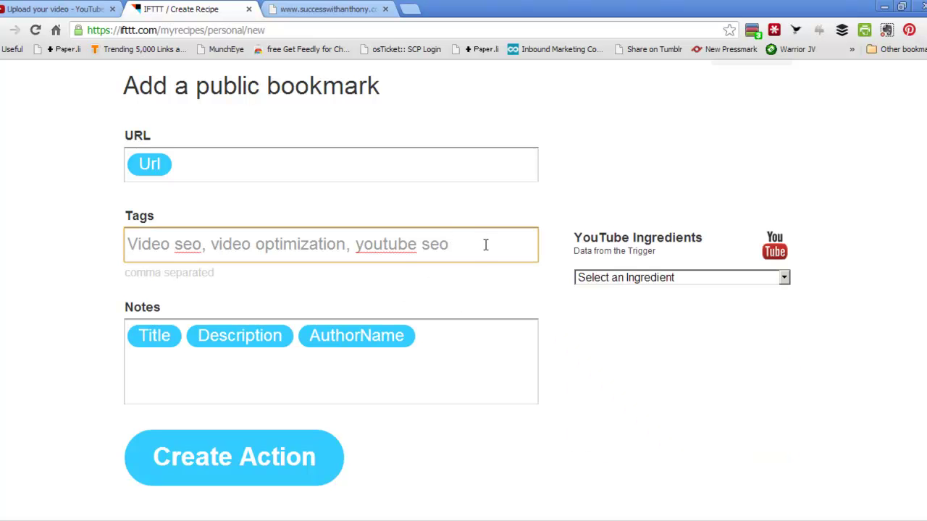
type("sta")
key("BackSpace")
key("BackSpace")
key("BackSpace")
type("trategies")
left_click(347, 244)
type("tips")
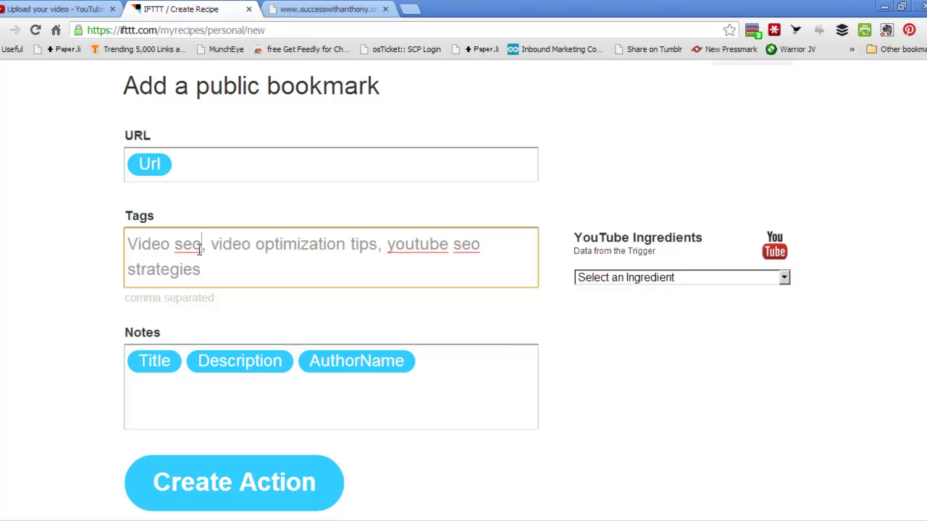
type(" 2013")
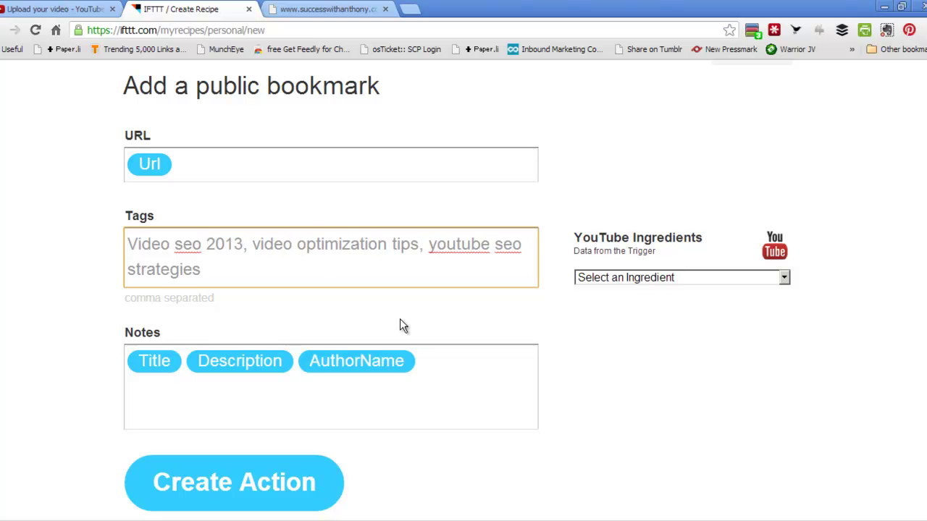
Create the Delicious bookmark action and finish creating the YouTube-to-Delicious recipe without a description.
scroll(400, 320, "down", 3)
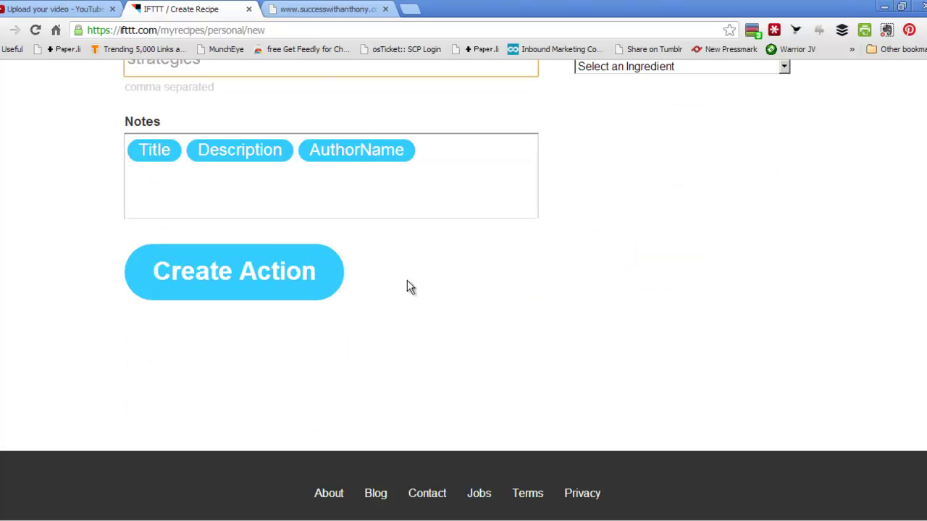
scroll(281, 142, "up", 1)
left_click(238, 355)
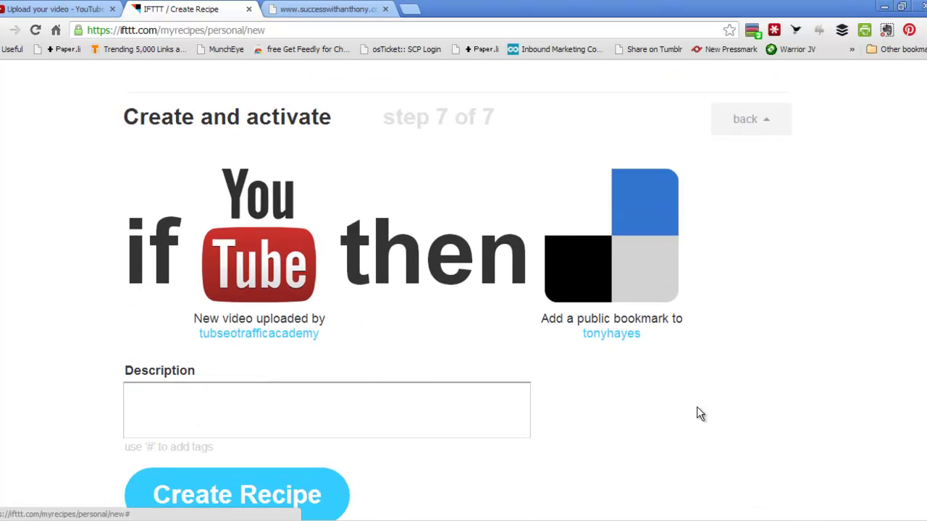
scroll(697, 406, "down", 1)
scroll(352, 440, "down", 1)
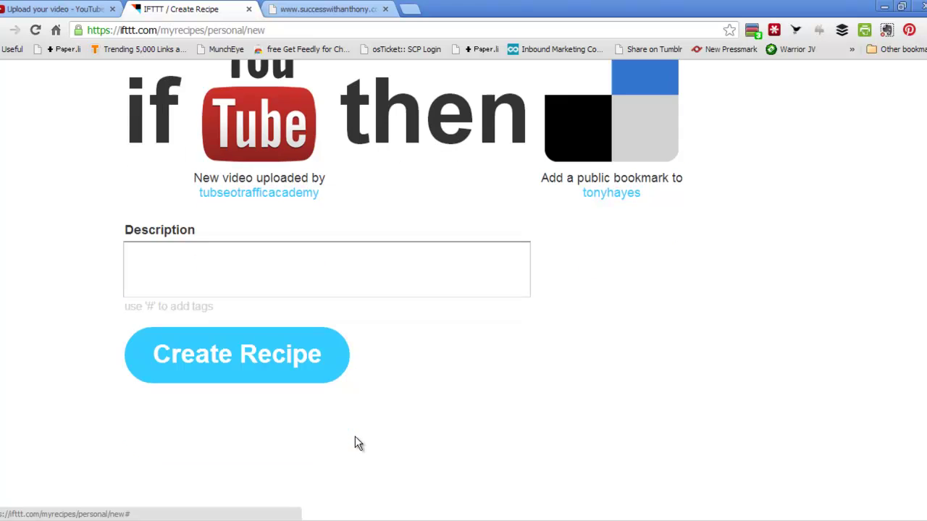
left_click(249, 362)
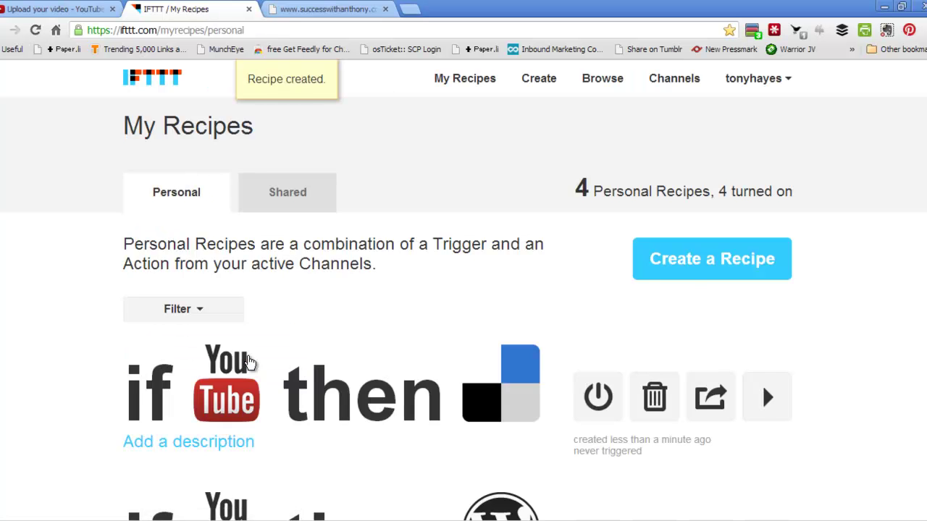
Review the list of personal recipes that link YouTube uploads to the other channels.
scroll(464, 279, "down", 2)
scroll(462, 281, "down", 5)
scroll(461, 285, "up", 4)
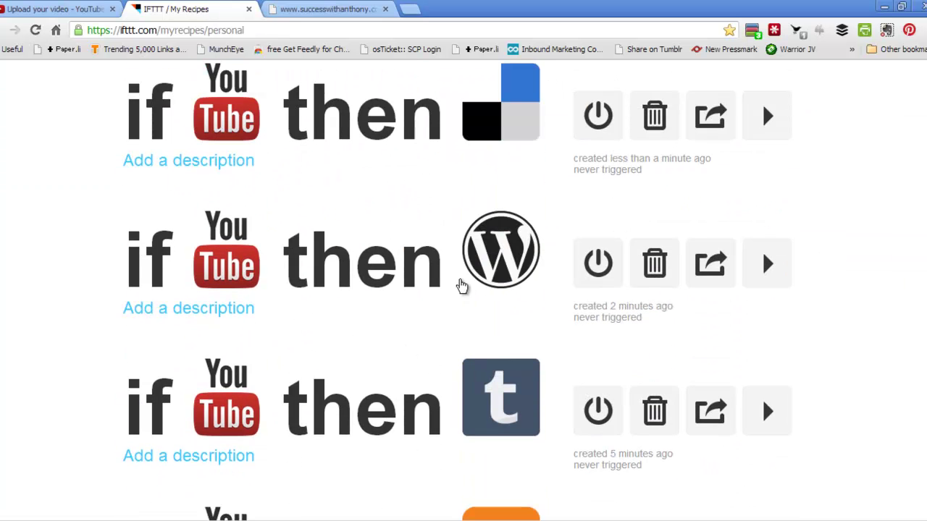
scroll(462, 285, "down", 3)
scroll(461, 286, "up", 3)
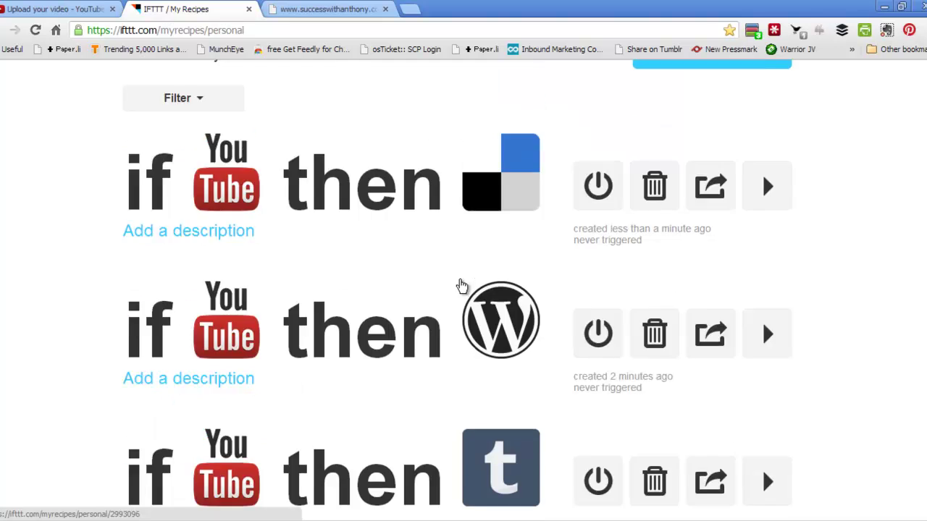
scroll(460, 286, "down", 5)
scroll(459, 289, "up", 5)
scroll(478, 257, "up", 1)
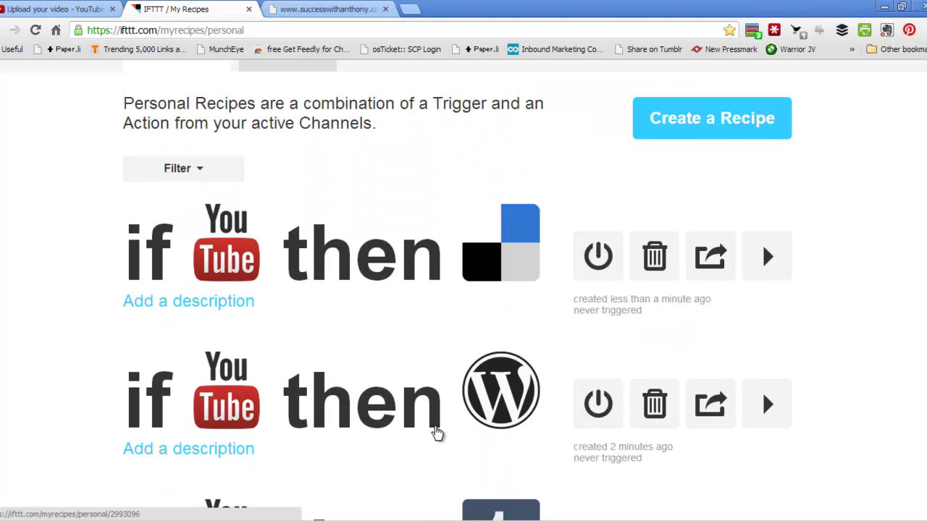